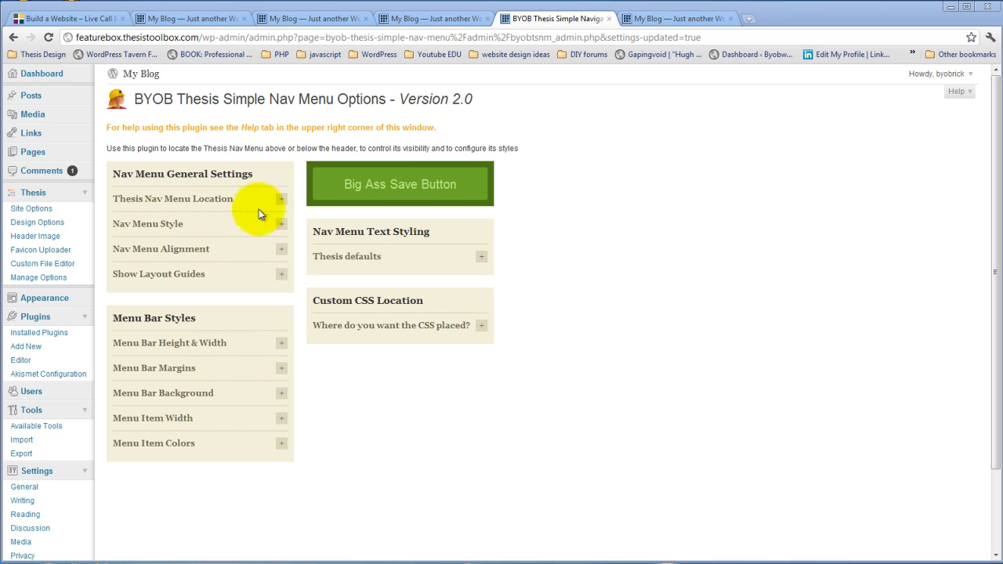
Set Nav Menu Style to 'Style as individual buttons' and save the plugin options
{"action": "left_click", "coordinate": [282, 204]}
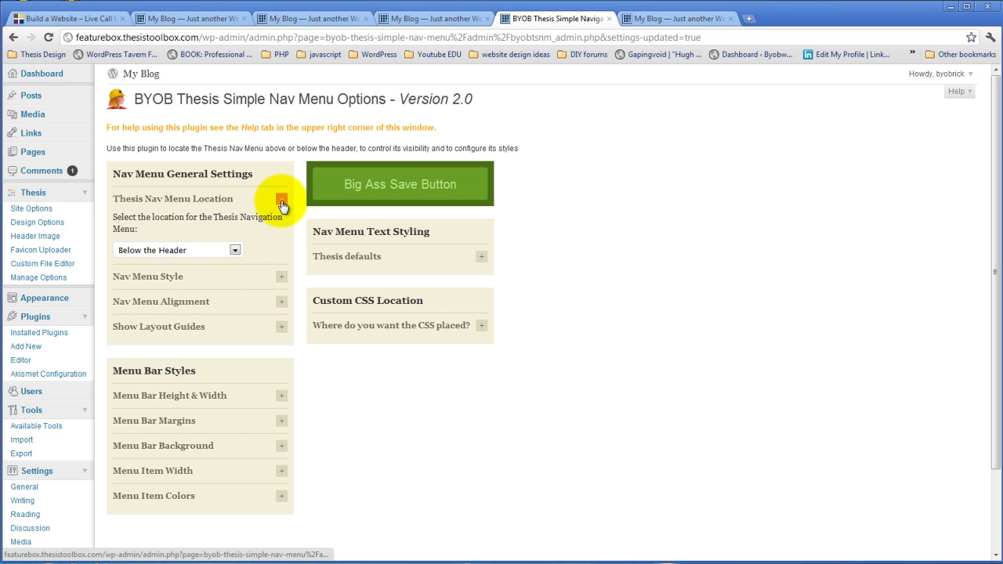
{"action": "left_click", "coordinate": [282, 202]}
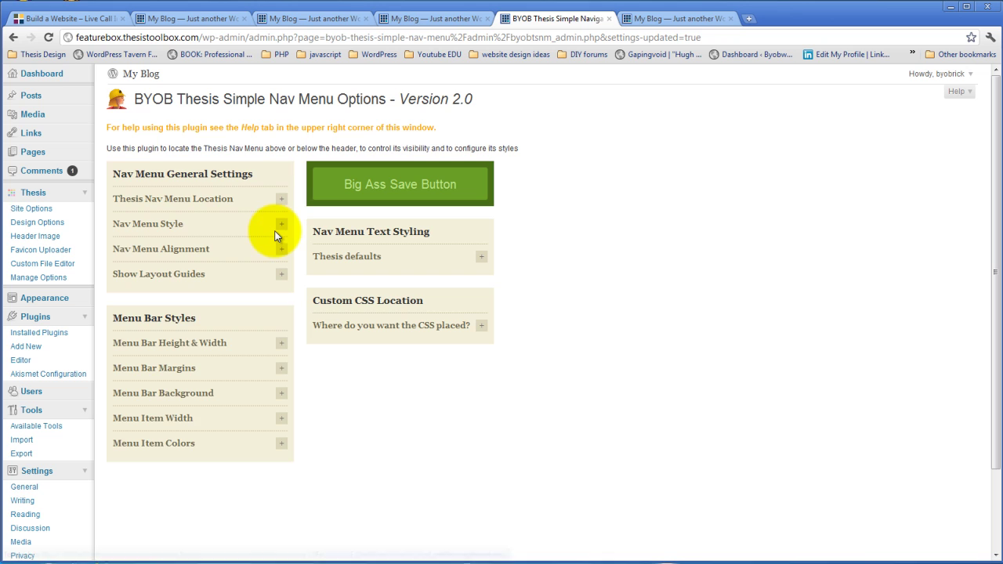
{"action": "left_click", "coordinate": [282, 225]}
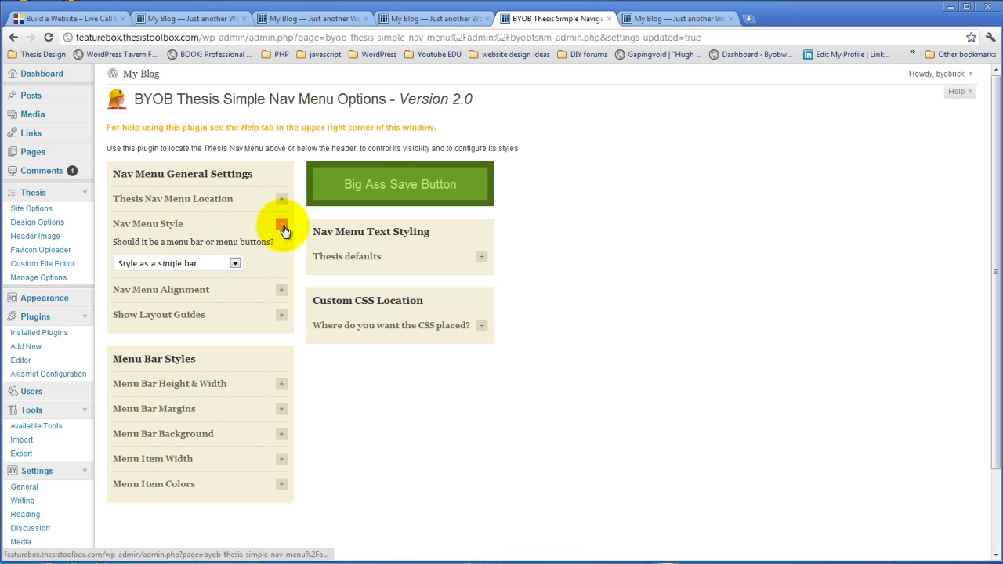
{"action": "left_click", "coordinate": [236, 264]}
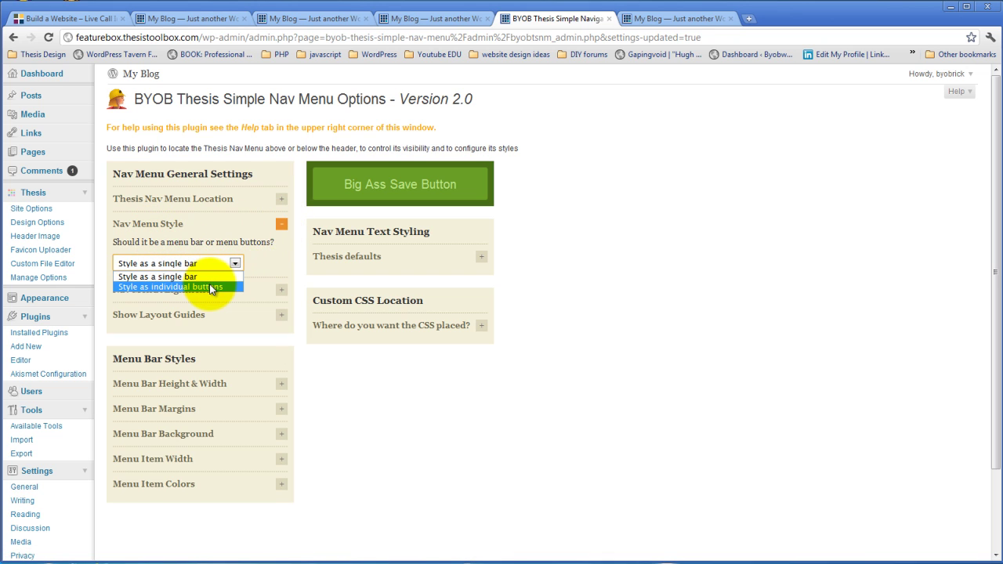
{"action": "left_click", "coordinate": [210, 287]}
{"action": "left_click", "coordinate": [389, 193]}
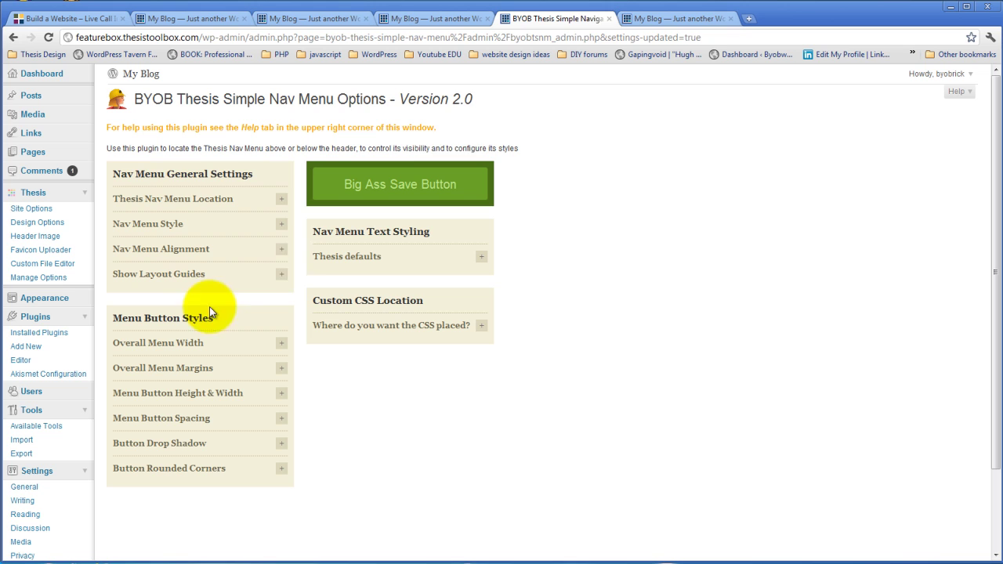
Reload the blog to see the button-style menu, then go back to the nav menu options
{"action": "left_click", "coordinate": [676, 18]}
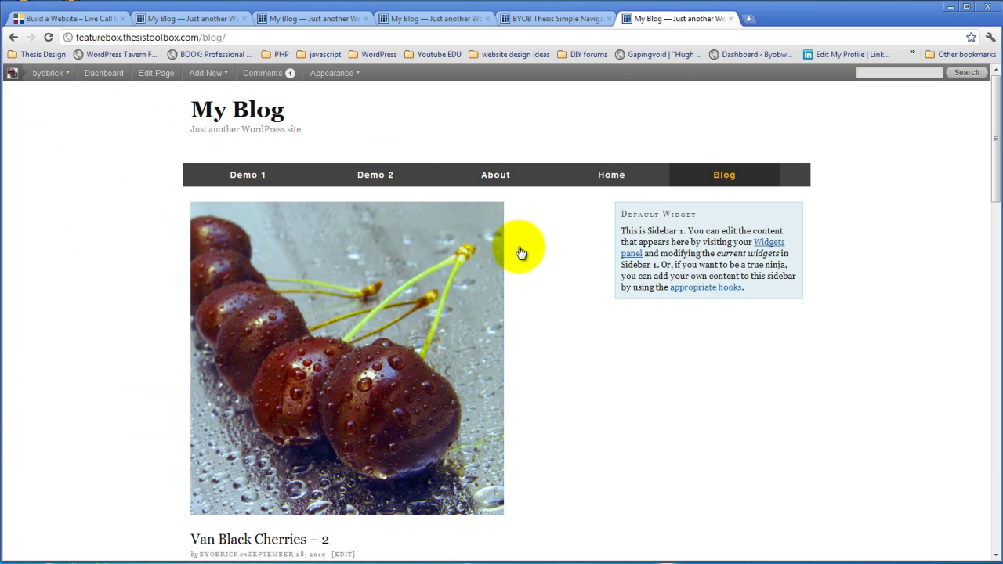
{"action": "left_click", "coordinate": [48, 37]}
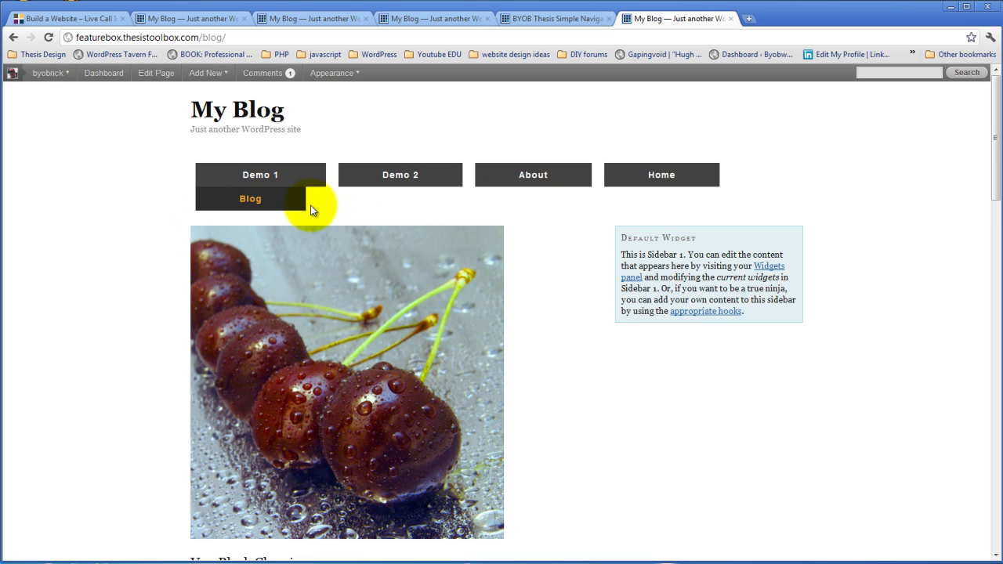
{"action": "left_click", "coordinate": [565, 20]}
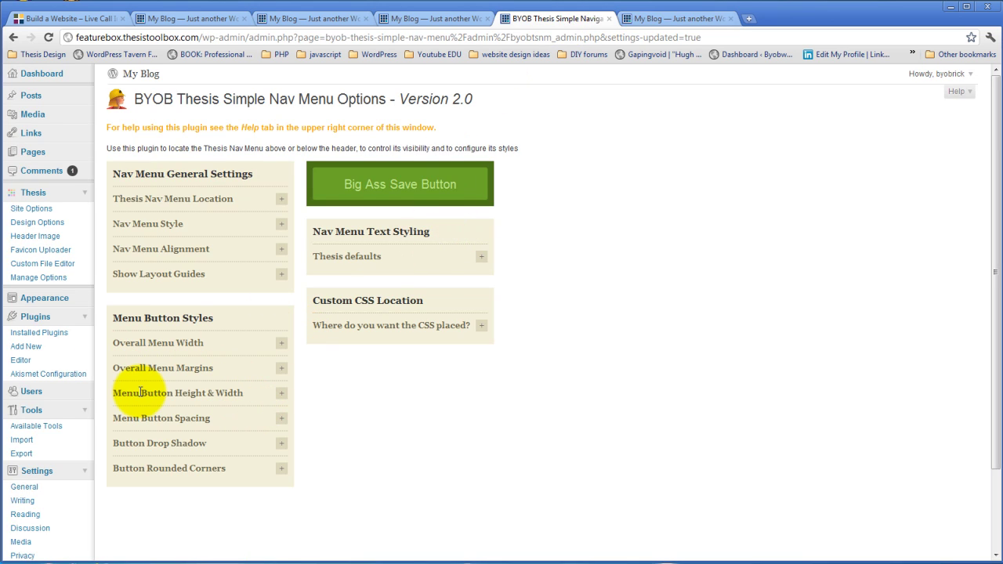
Change the Menu Button Variable Width padding from 70 to 50 and save
{"action": "left_click", "coordinate": [281, 393]}
{"action": "scroll", "coordinate": [357, 403], "scroll_direction": "down", "scroll_amount": 3}
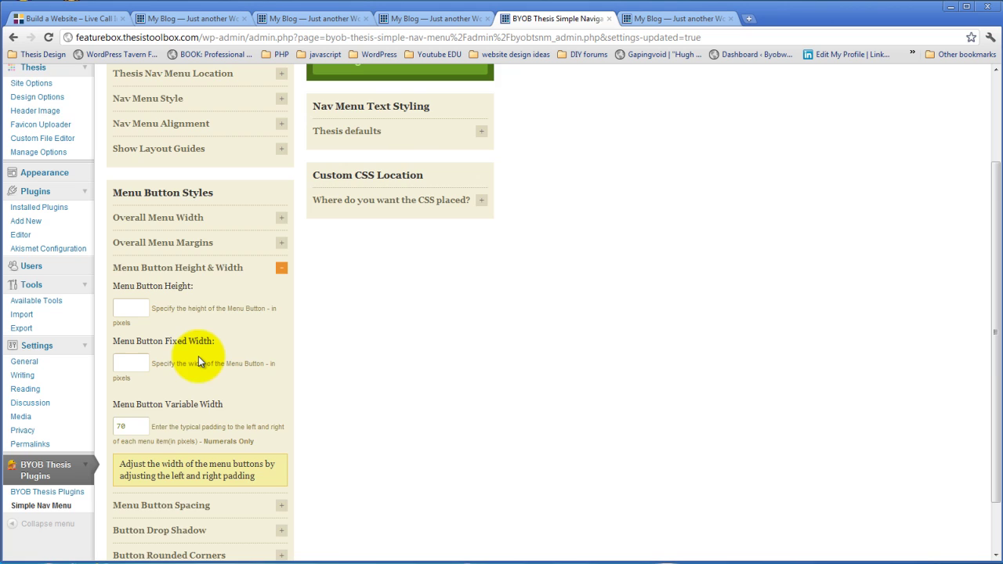
{"action": "scroll", "coordinate": [201, 350], "scroll_direction": "down", "scroll_amount": 1}
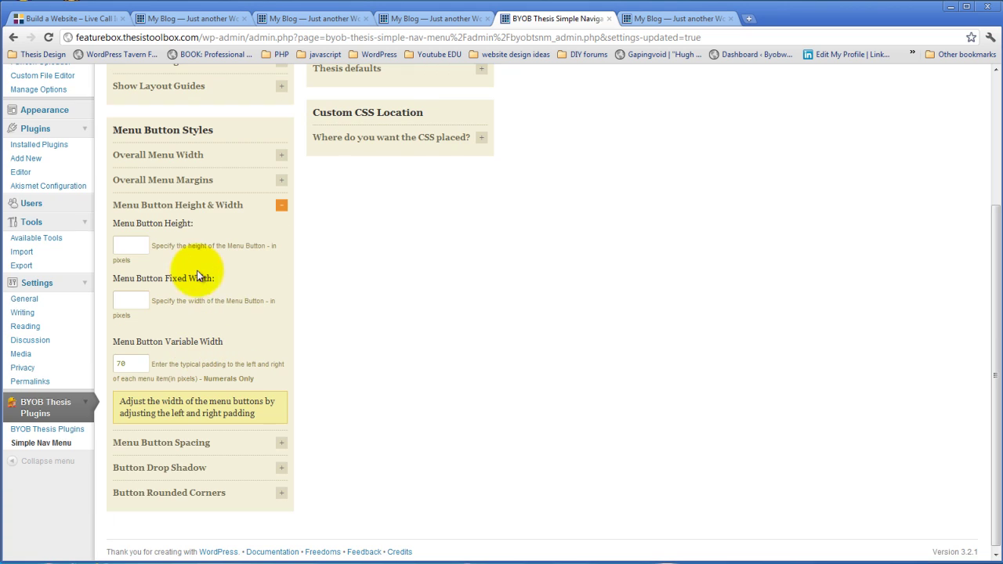
{"action": "double_click", "coordinate": [140, 363]}
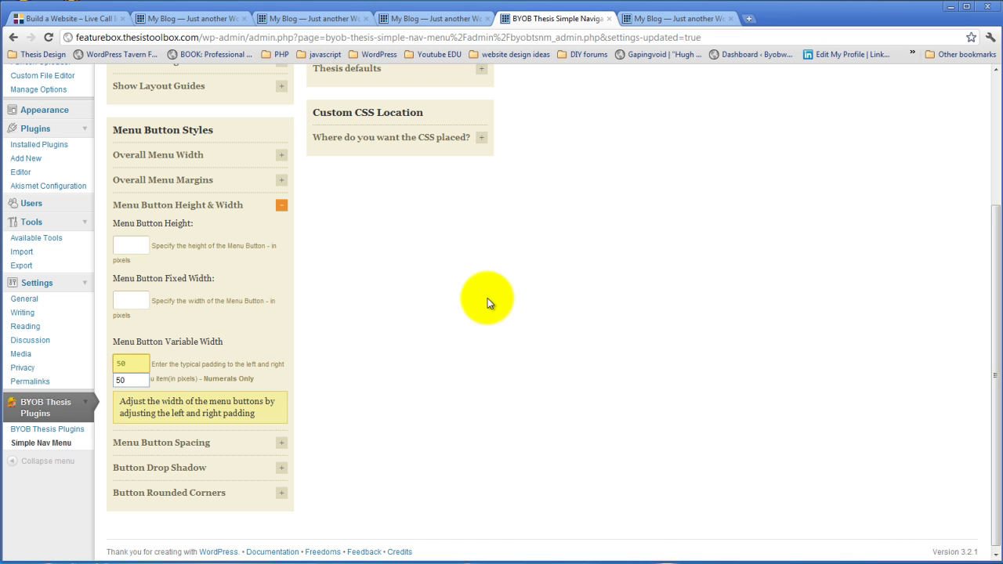
{"action": "key", "text": "Return"}
{"action": "scroll", "coordinate": [470, 314], "scroll_direction": "up", "scroll_amount": 3}
{"action": "left_click", "coordinate": [409, 184]}
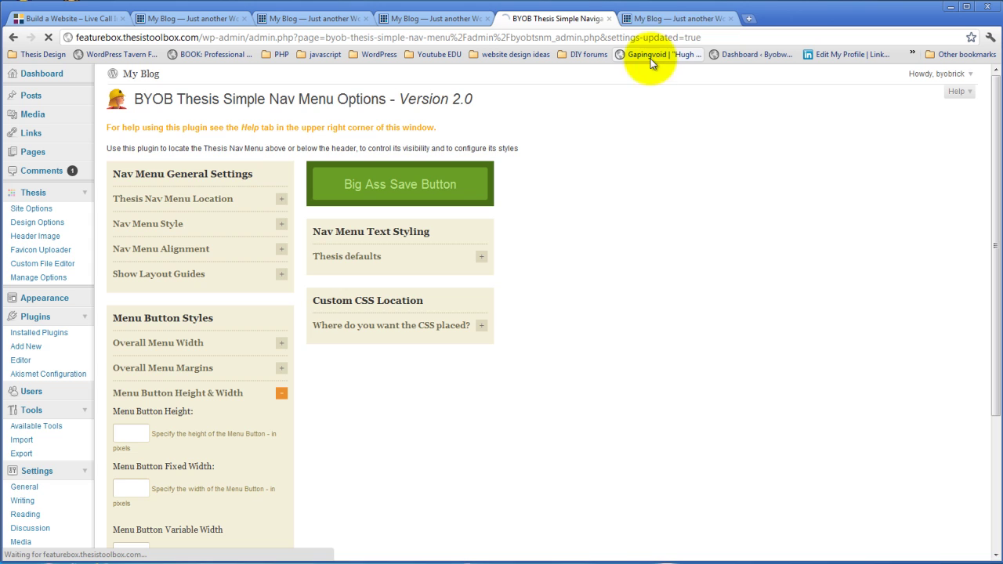
Reload the blog front page to check that Demo 1 through Blog now fit on one row
{"action": "left_click", "coordinate": [666, 20]}
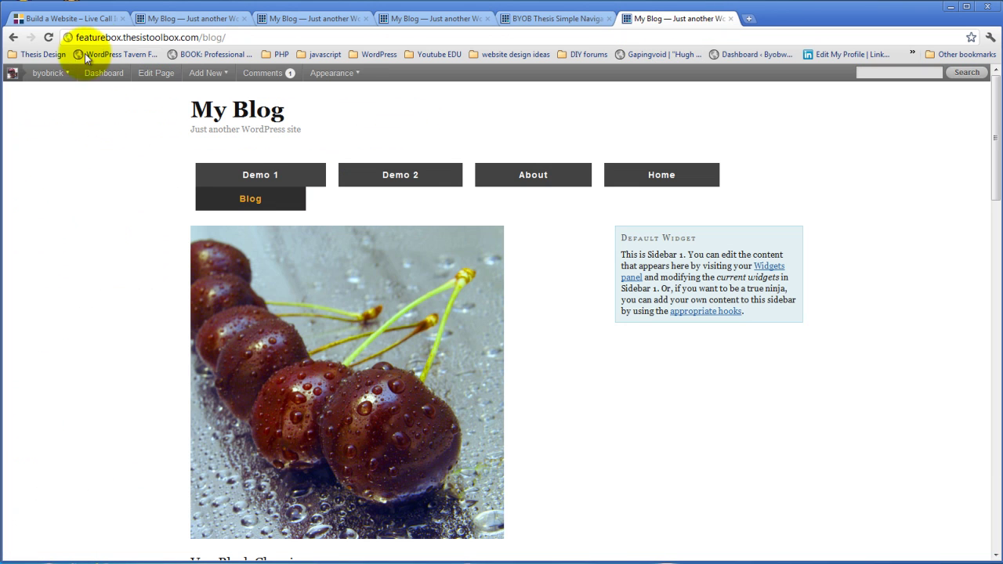
{"action": "left_click", "coordinate": [50, 38]}
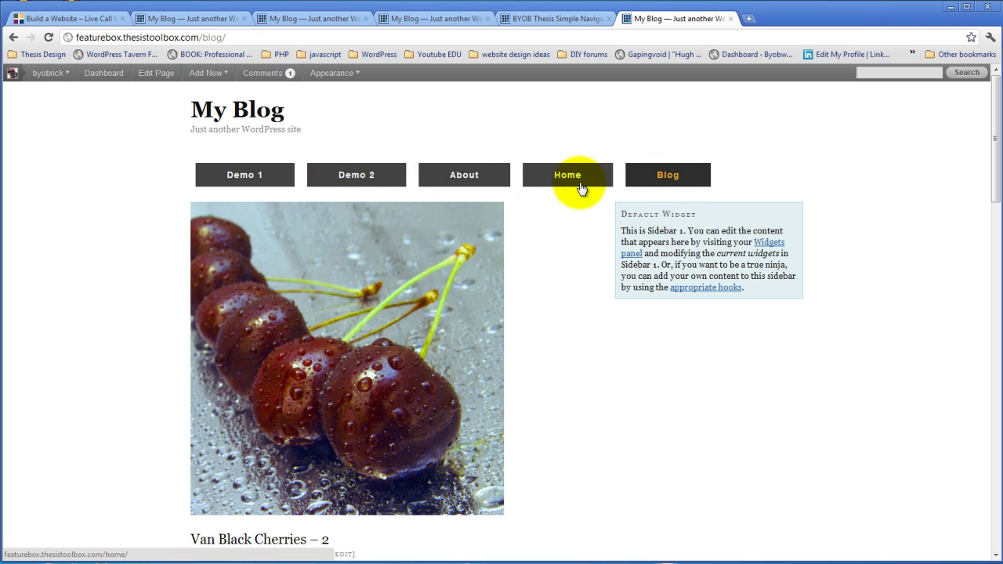
Enable Show Layout Guides, save, and reload the blog to display the measuring rulers
{"action": "left_click", "coordinate": [543, 19]}
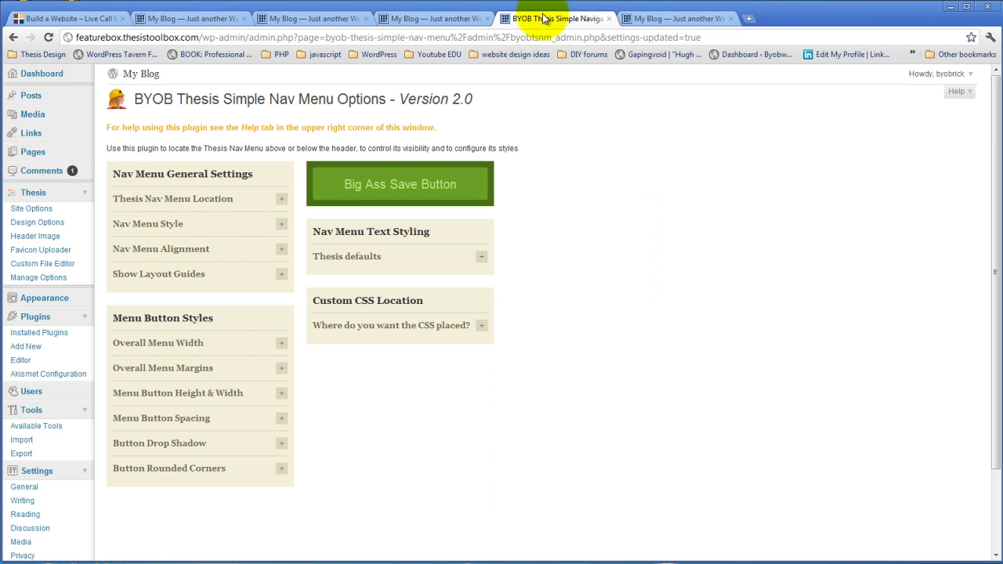
{"action": "left_click", "coordinate": [281, 274]}
{"action": "left_click", "coordinate": [117, 312]}
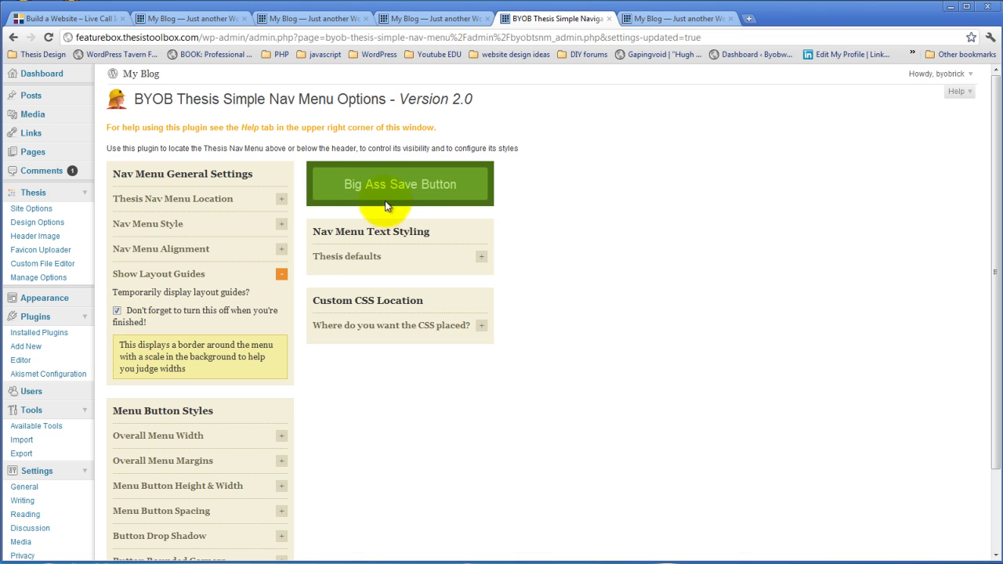
{"action": "left_click", "coordinate": [392, 188]}
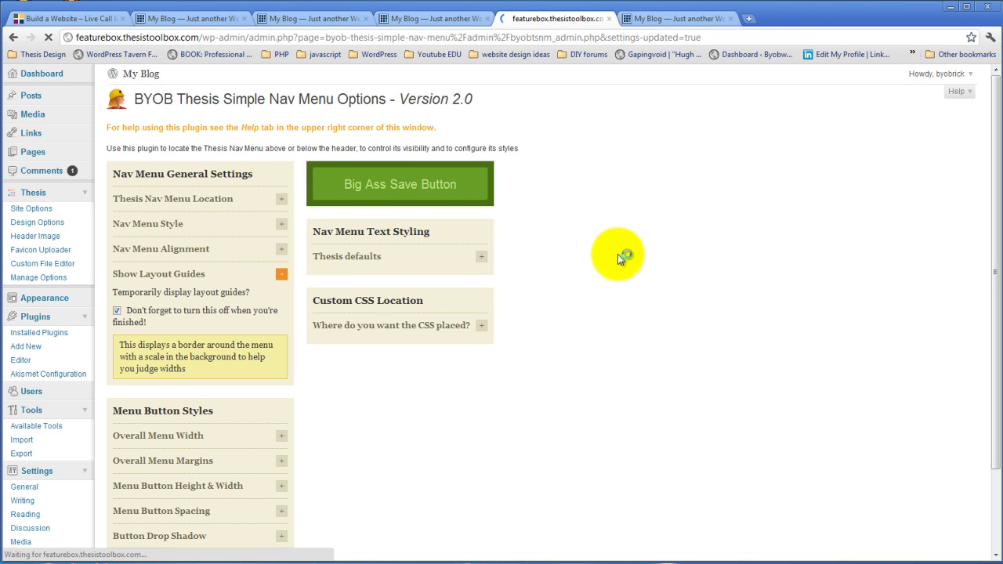
{"action": "left_click", "coordinate": [677, 21]}
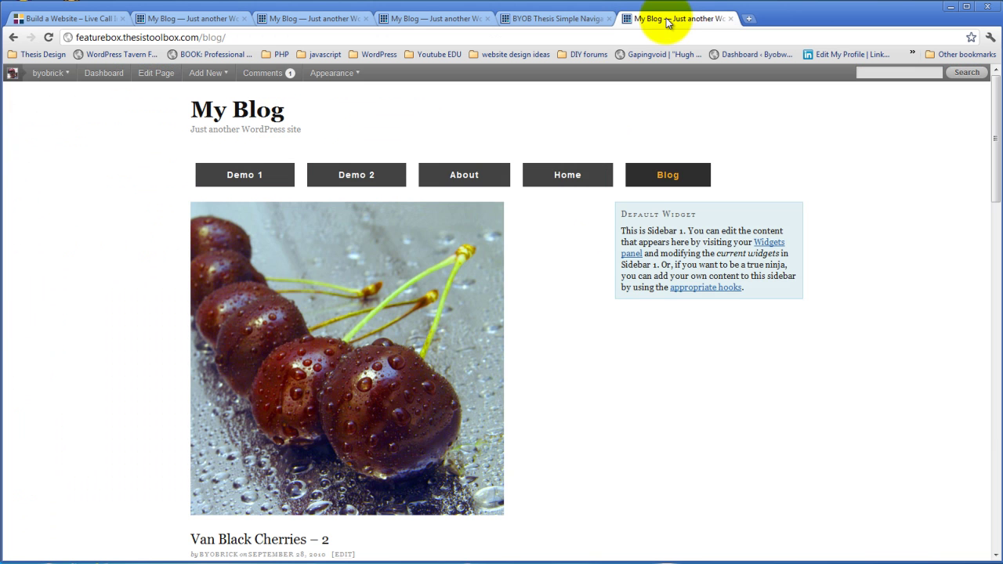
{"action": "left_click", "coordinate": [49, 38]}
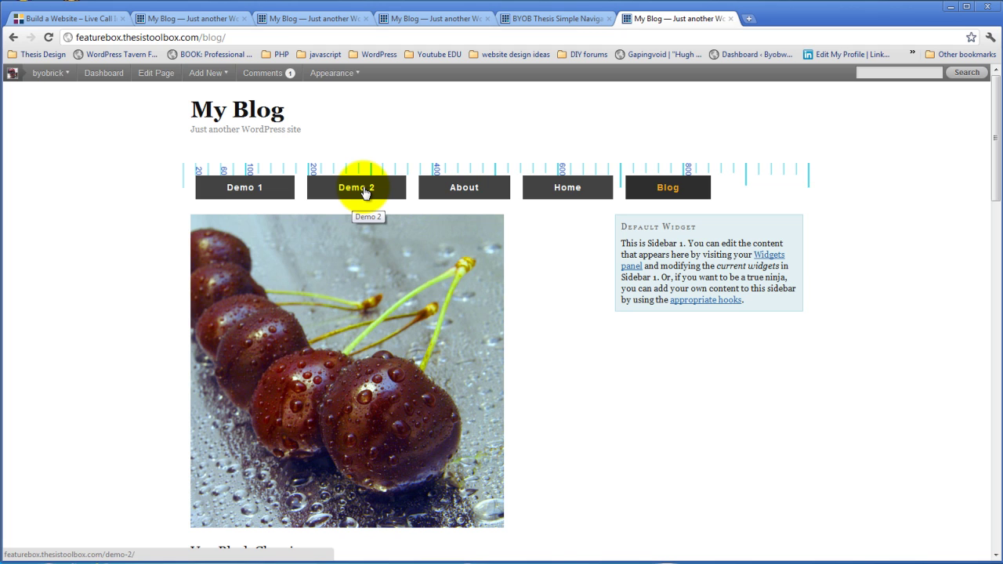
Clear the 50 variable padding, set the Menu Button Fixed Width to 160, and save
{"action": "left_click", "coordinate": [568, 18]}
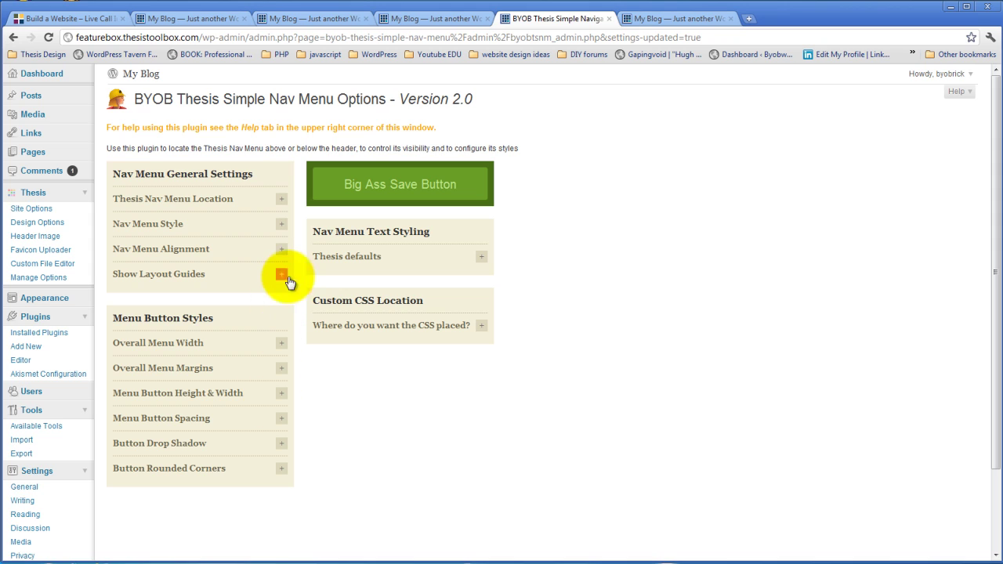
{"action": "left_click", "coordinate": [281, 394]}
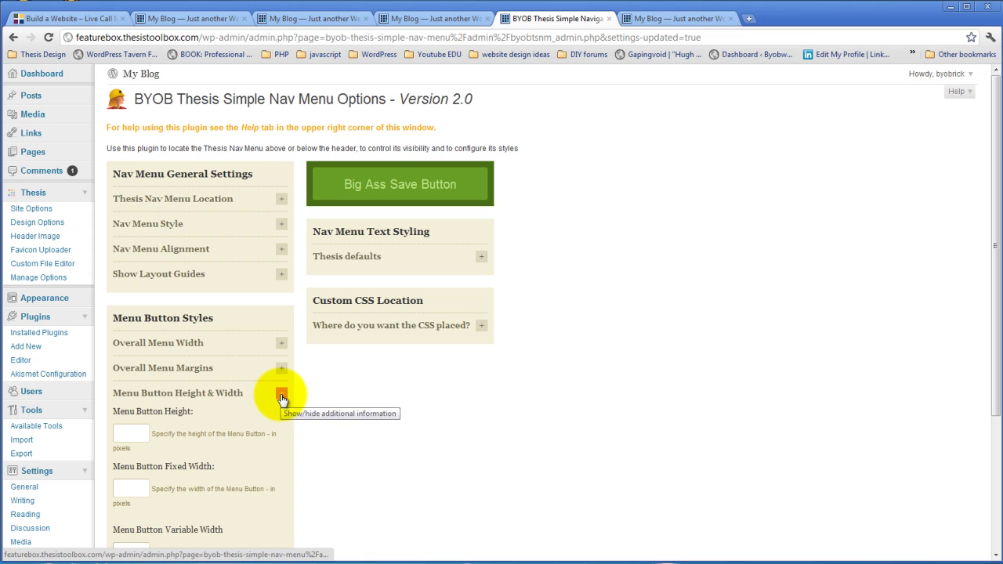
{"action": "scroll", "coordinate": [168, 423], "scroll_direction": "down", "scroll_amount": 3}
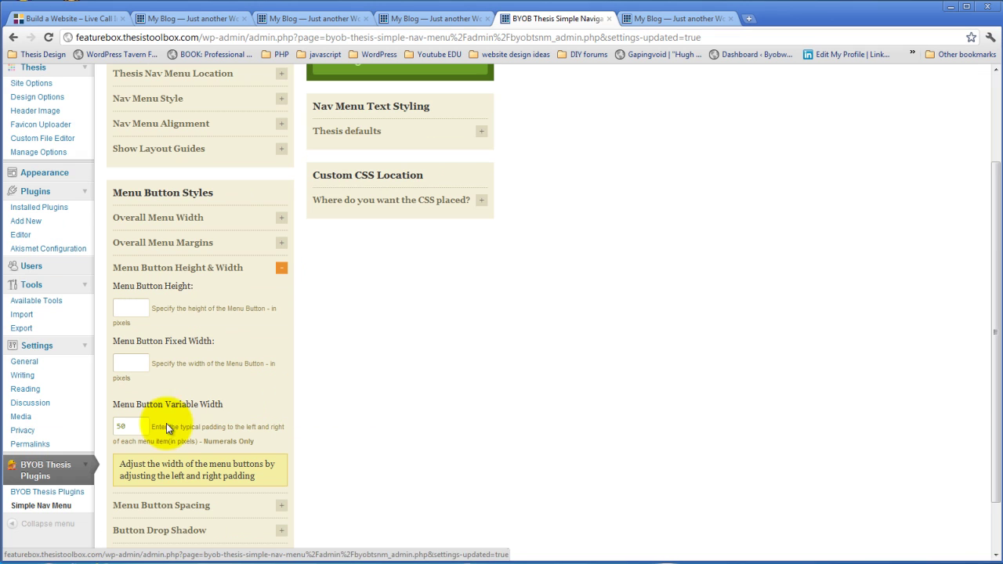
{"action": "double_click", "coordinate": [124, 426]}
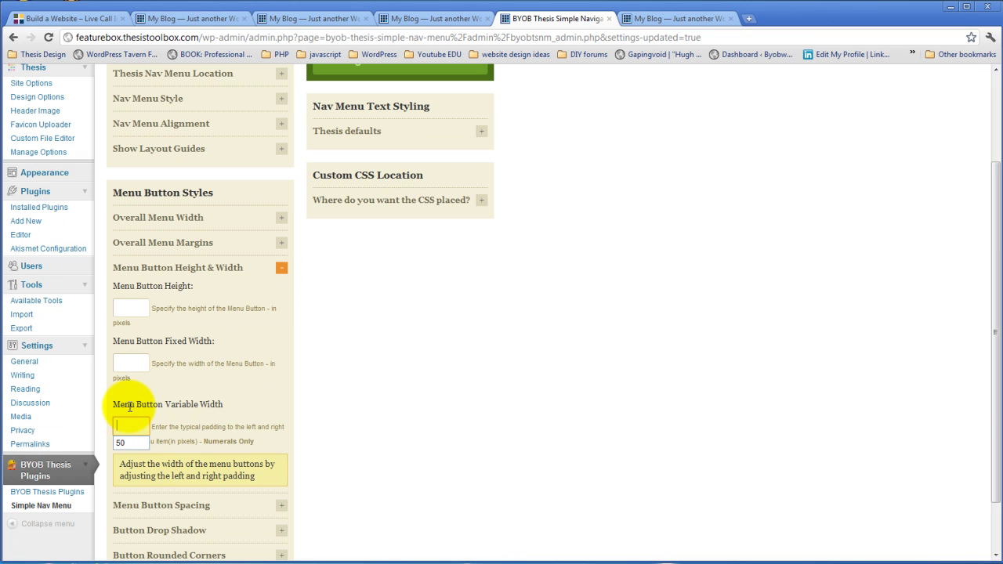
{"action": "left_click", "coordinate": [224, 413]}
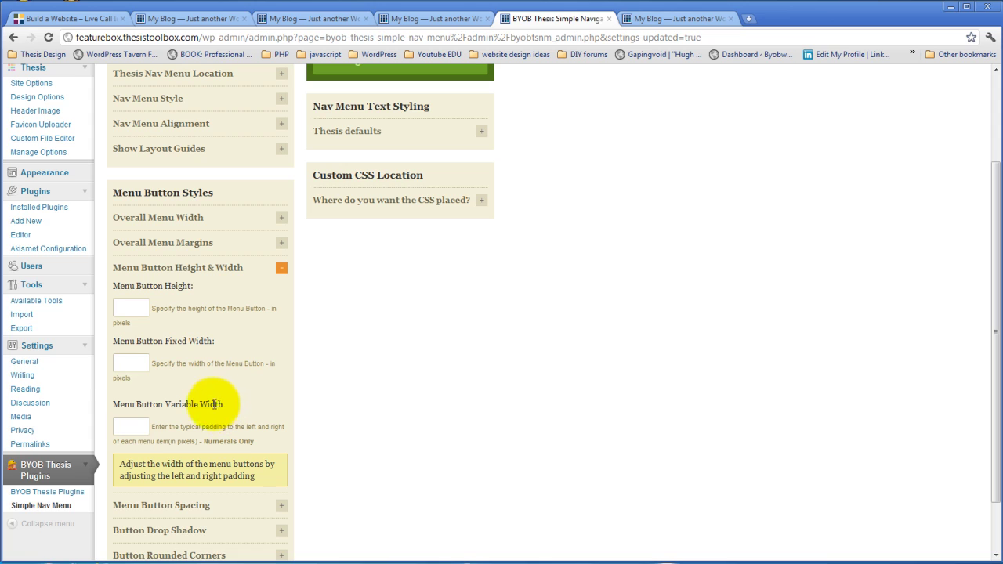
{"action": "left_click", "coordinate": [123, 368]}
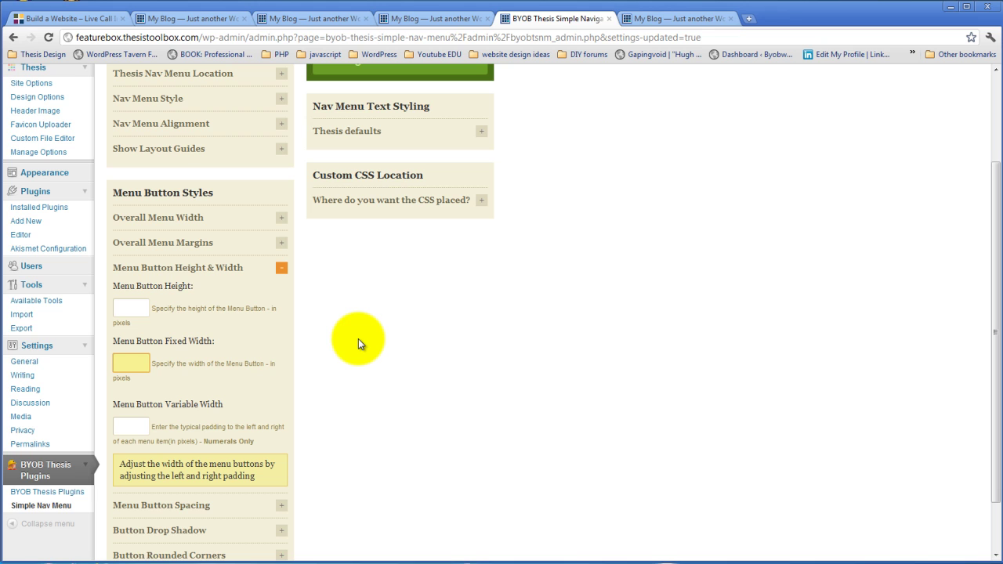
{"action": "type", "text": "160"}
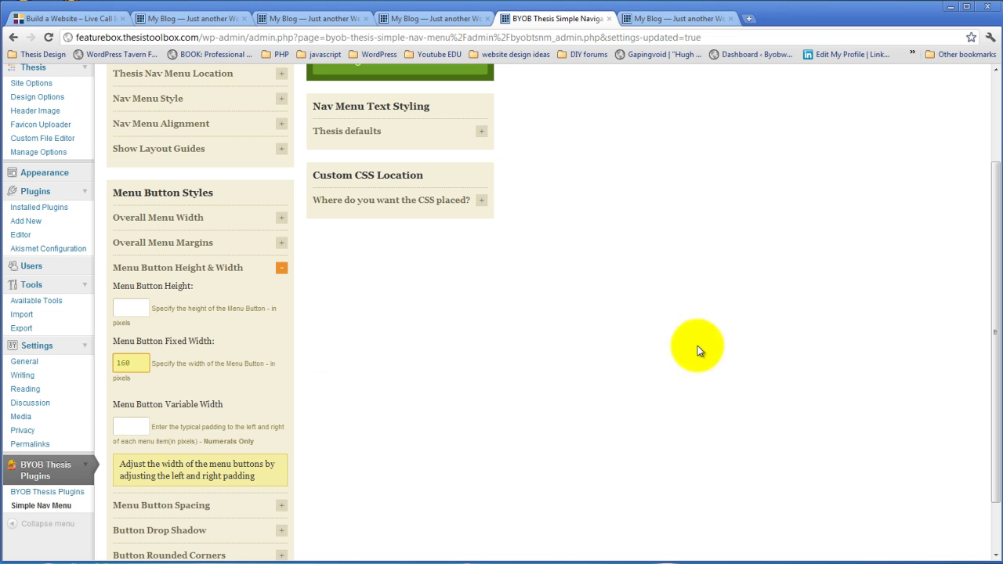
{"action": "scroll", "coordinate": [376, 298], "scroll_direction": "up", "scroll_amount": 3}
{"action": "left_click", "coordinate": [402, 181]}
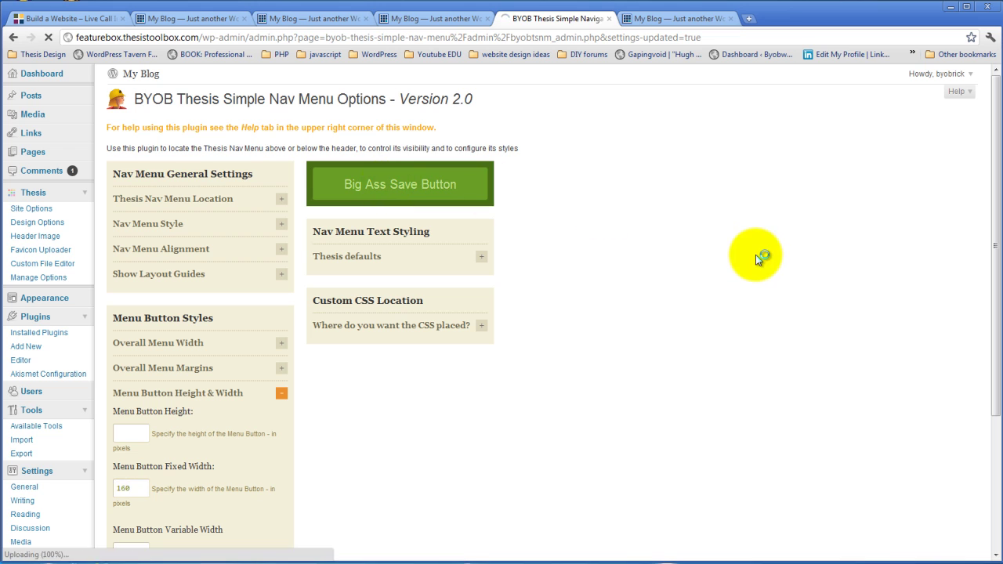
Reload the blog to preview the 160-pixel buttons, then return to the plugin options
{"action": "left_click", "coordinate": [649, 19]}
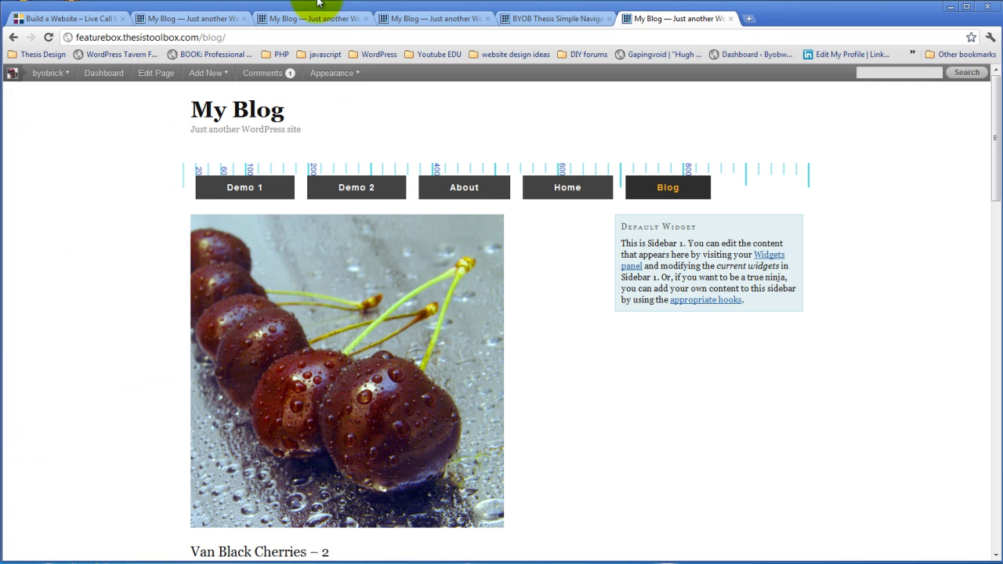
{"action": "left_click", "coordinate": [48, 37]}
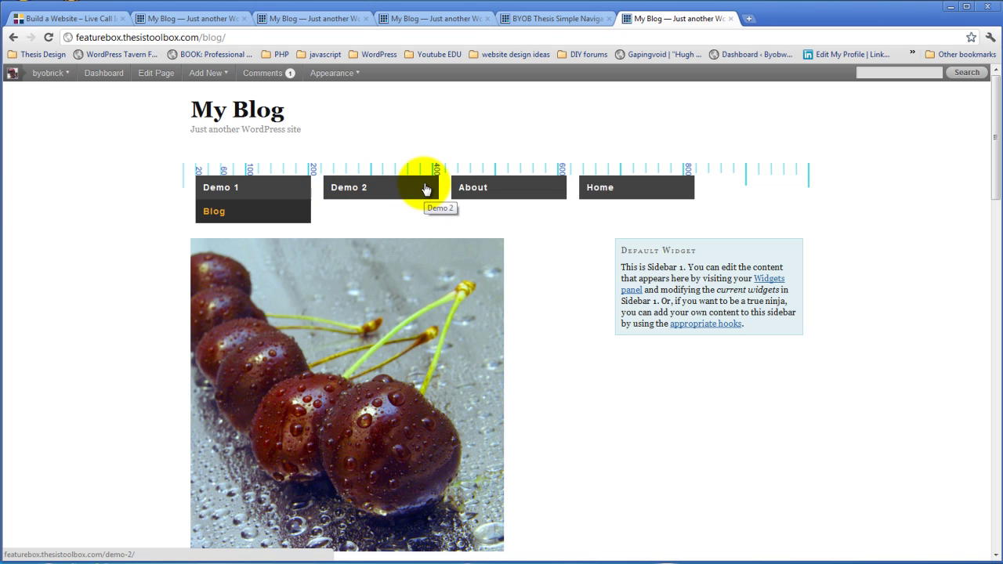
{"action": "left_click", "coordinate": [540, 19]}
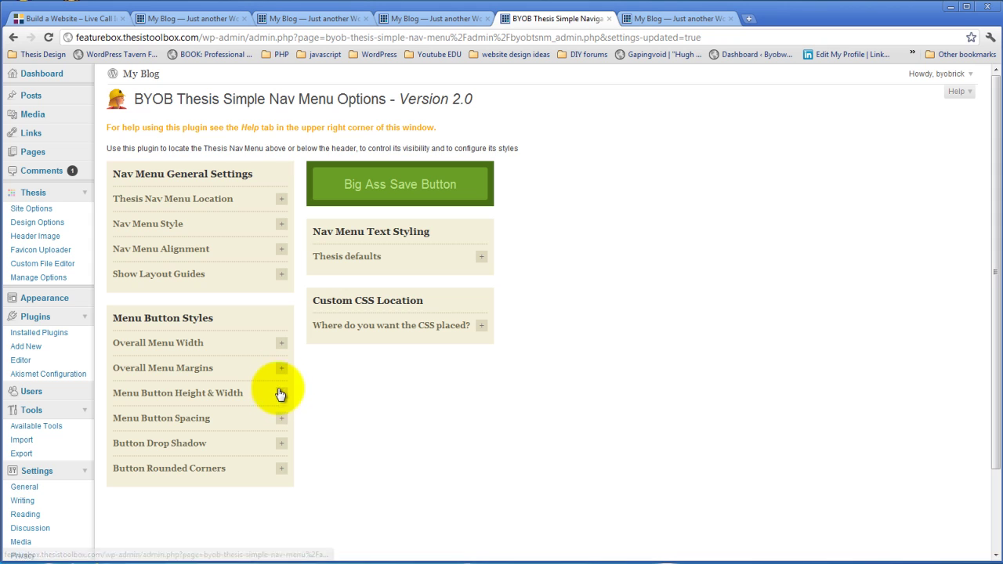
Change the Menu Button Fixed Width from 160 to 130 pixels and save
{"action": "left_click", "coordinate": [282, 394]}
{"action": "double_click", "coordinate": [124, 487]}
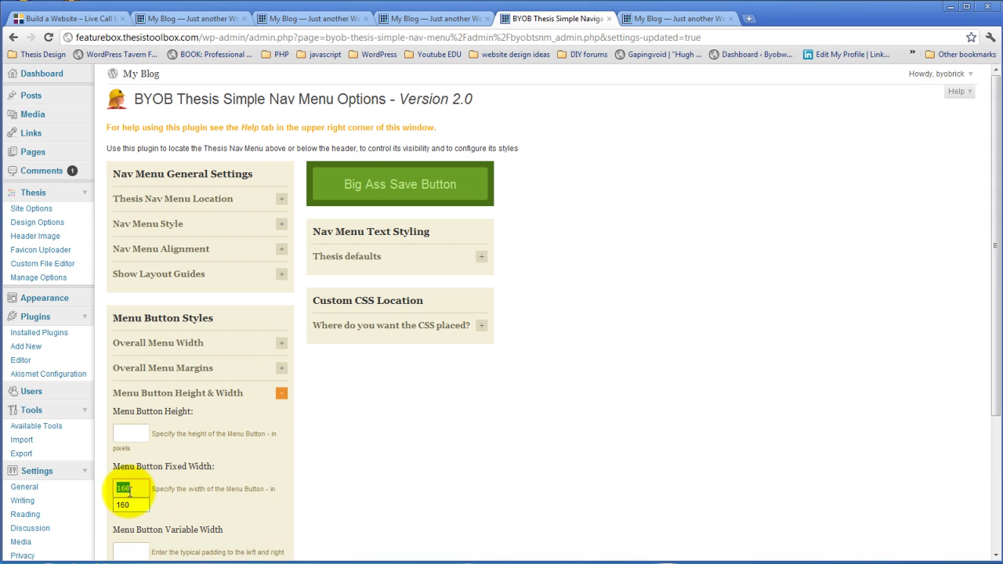
{"action": "type", "text": "130"}
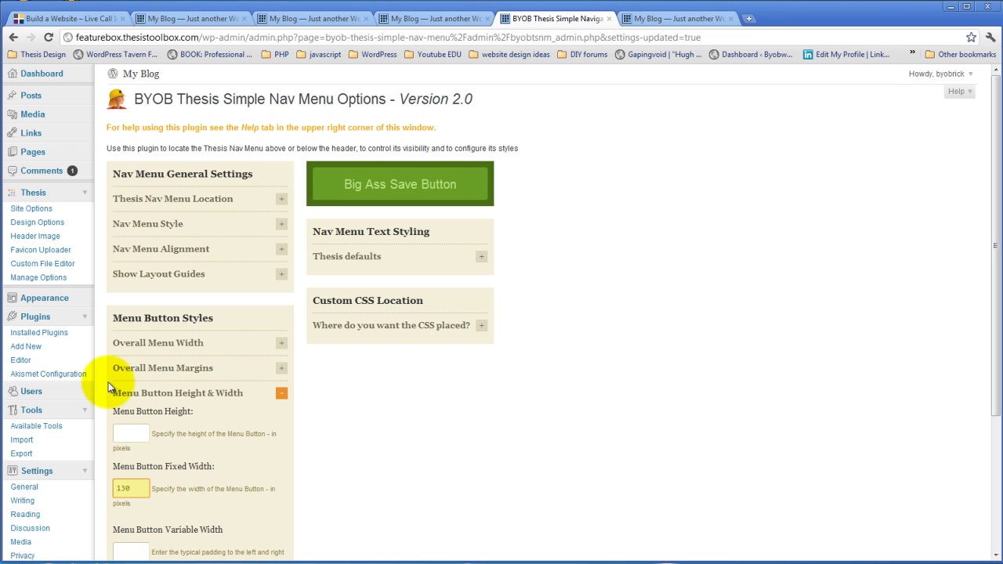
{"action": "left_click", "coordinate": [424, 182]}
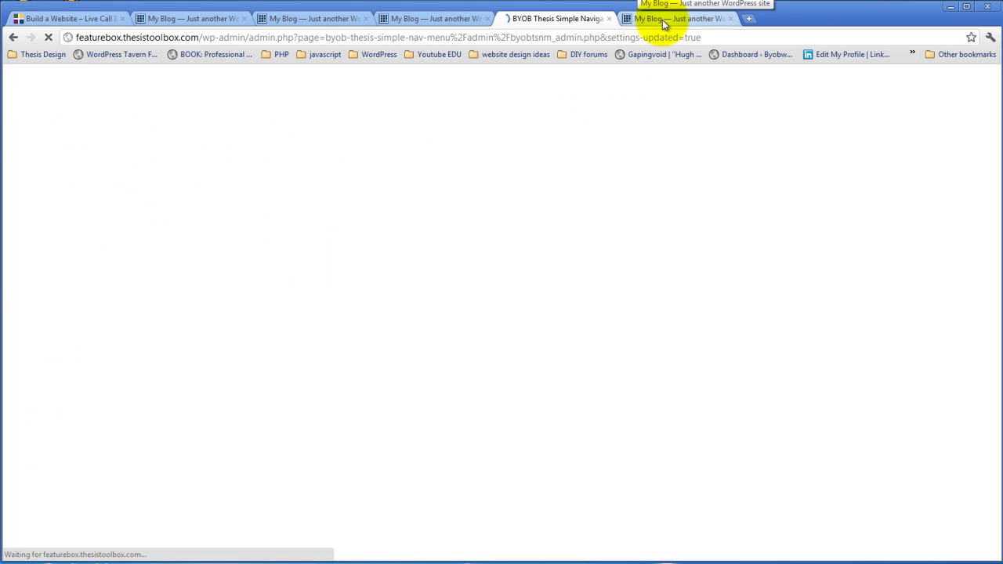
{"action": "left_click", "coordinate": [705, 20]}
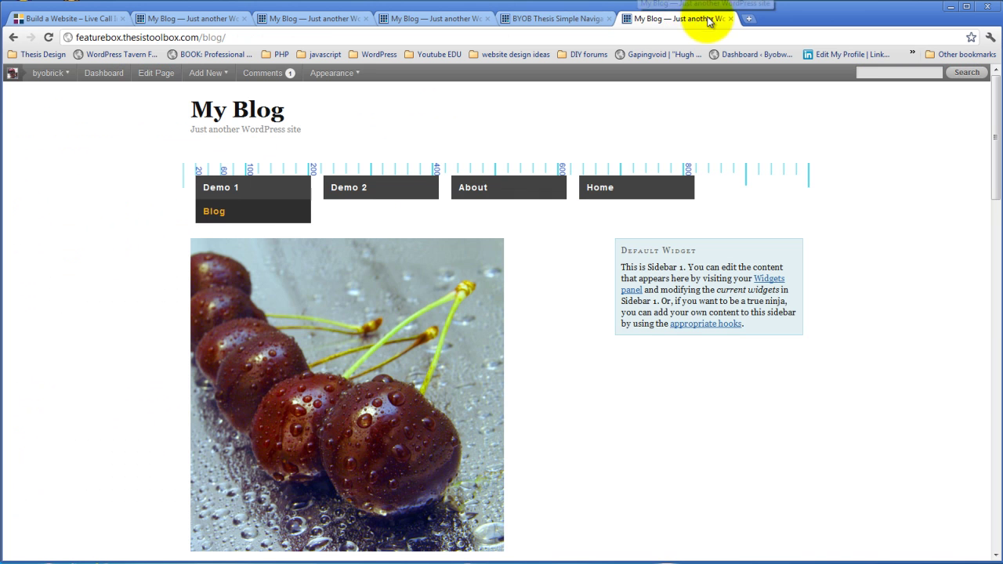
Reload the blog and check Demo 1, Demo 2, About, Home and Blog against the ruler
{"action": "left_click", "coordinate": [48, 38]}
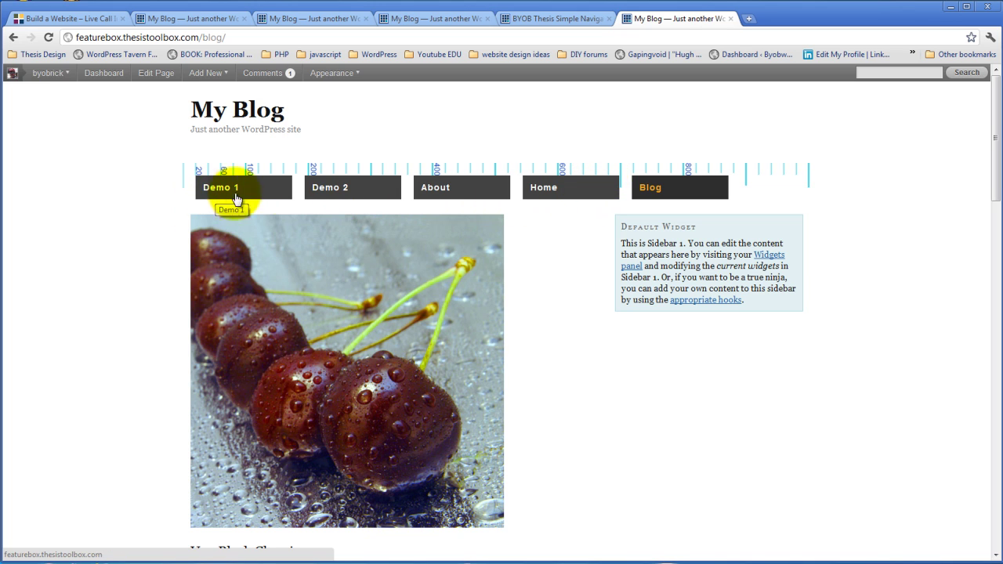
Tick 'Center the menu text' under Thesis defaults, save, and reload the blog
{"action": "left_click", "coordinate": [558, 19]}
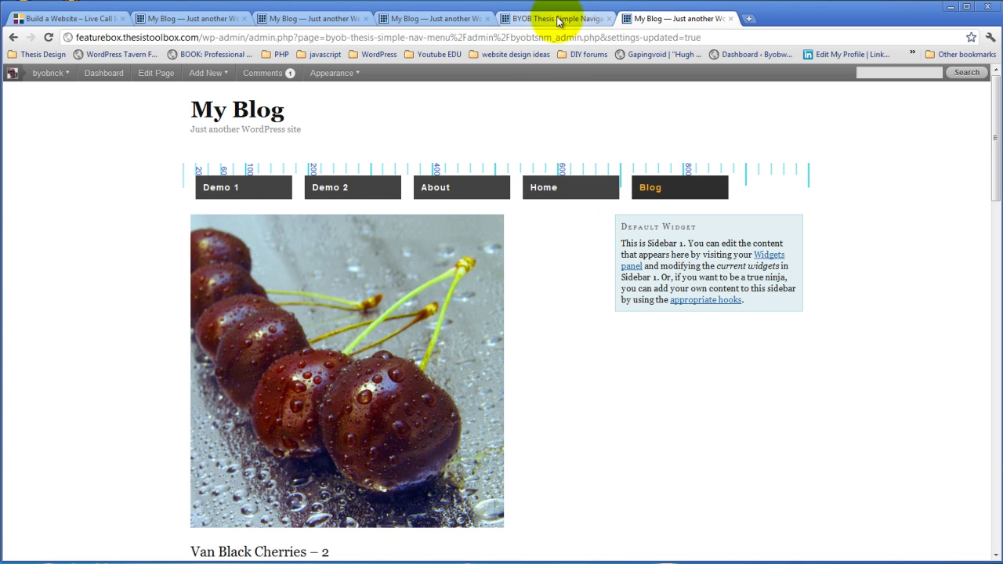
{"action": "left_click", "coordinate": [483, 256]}
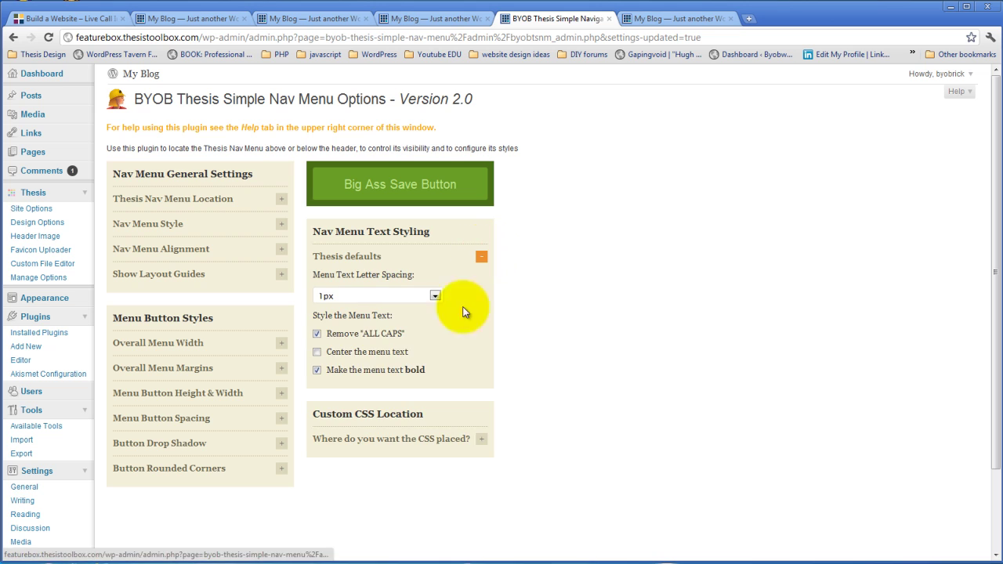
{"action": "left_click", "coordinate": [317, 353]}
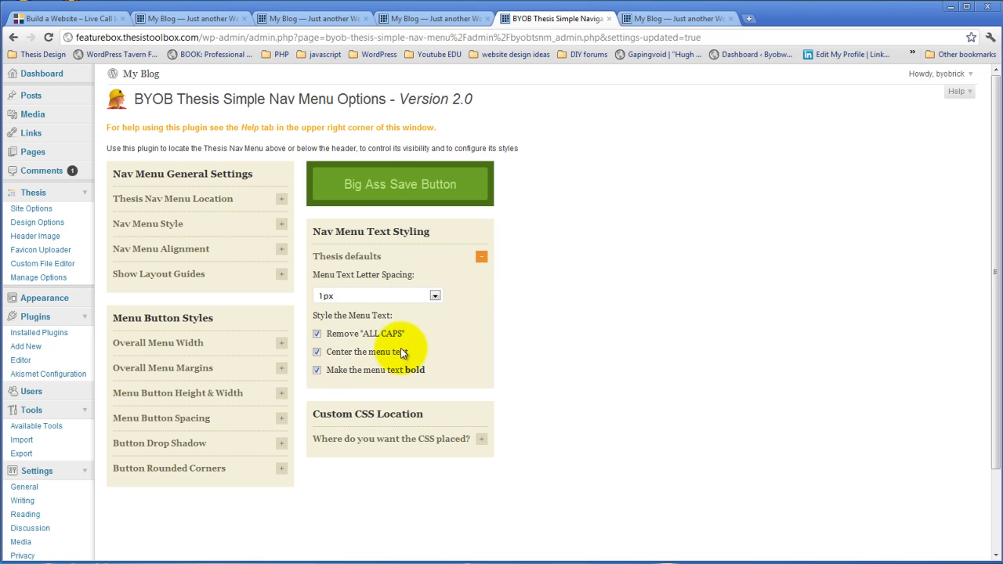
{"action": "left_click", "coordinate": [386, 185]}
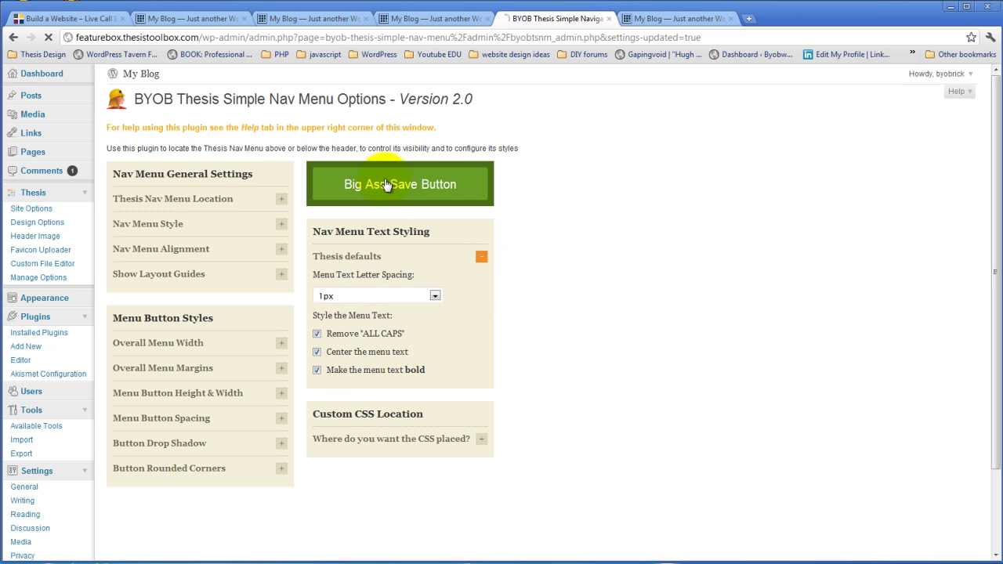
{"action": "left_click", "coordinate": [670, 24]}
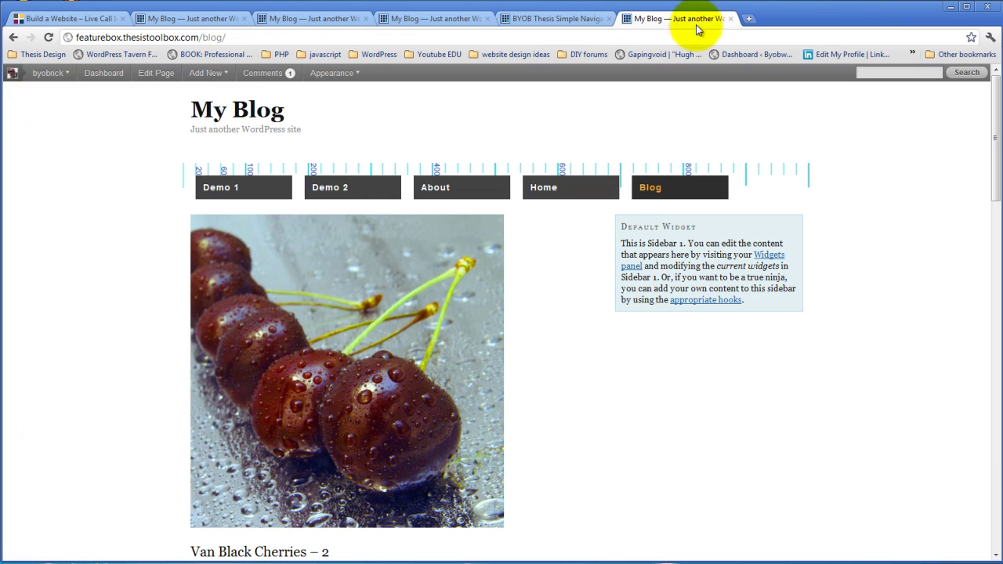
{"action": "left_click", "coordinate": [49, 37]}
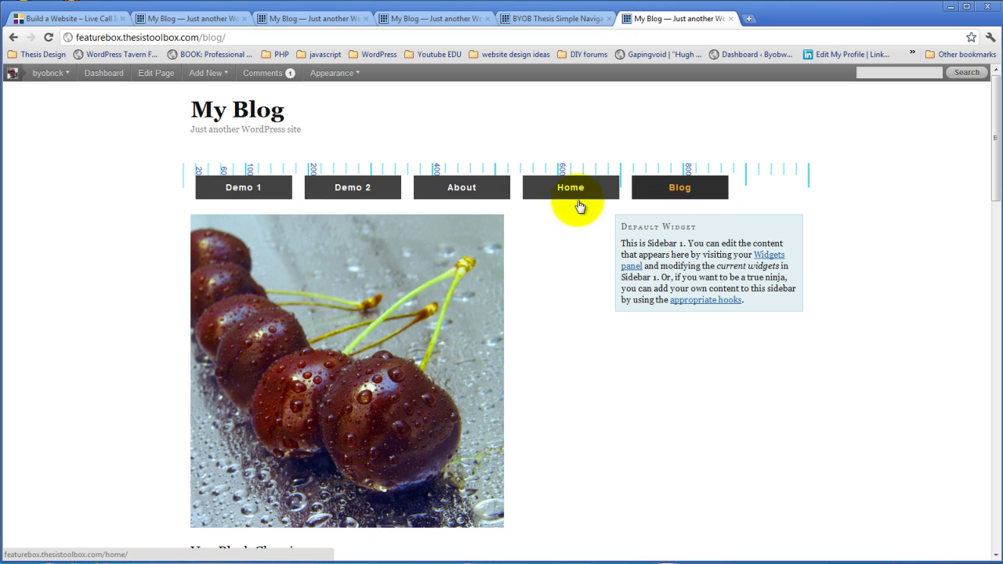
Expand Menu Button Spacing and select the Typical Menu Button left margin field
{"action": "left_click", "coordinate": [553, 18]}
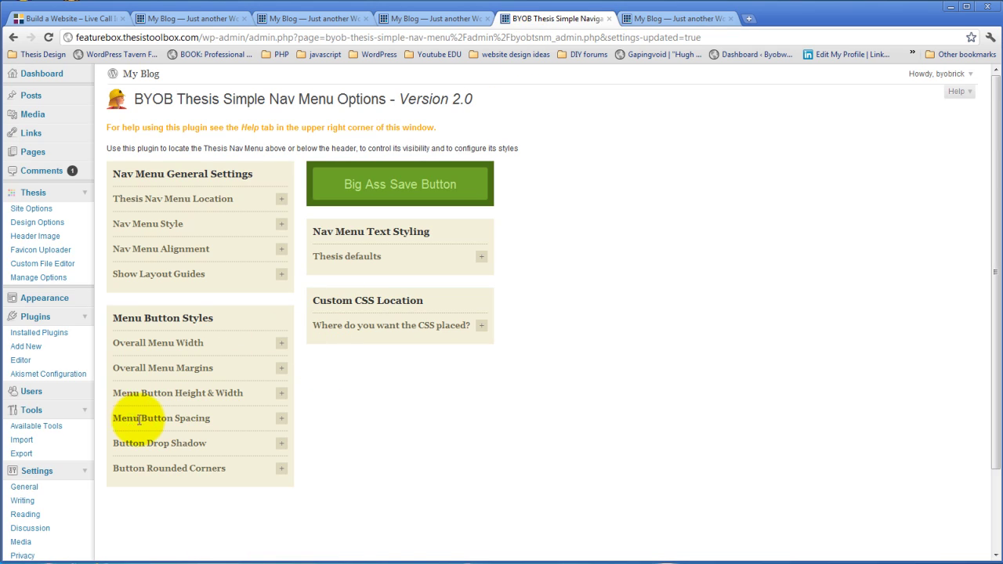
{"action": "left_click", "coordinate": [281, 418]}
{"action": "scroll", "coordinate": [313, 423], "scroll_direction": "down", "scroll_amount": 3}
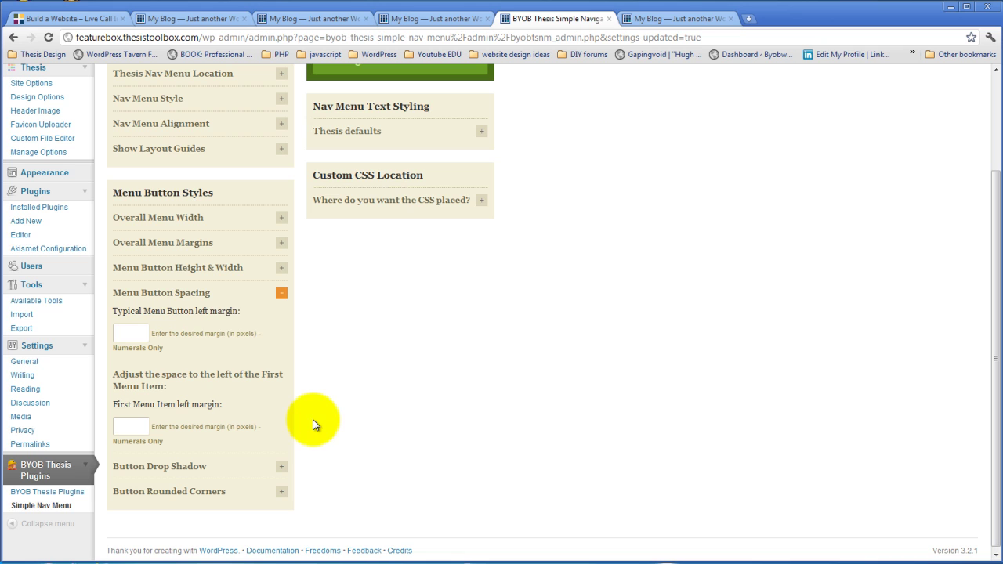
{"action": "left_click", "coordinate": [124, 333]}
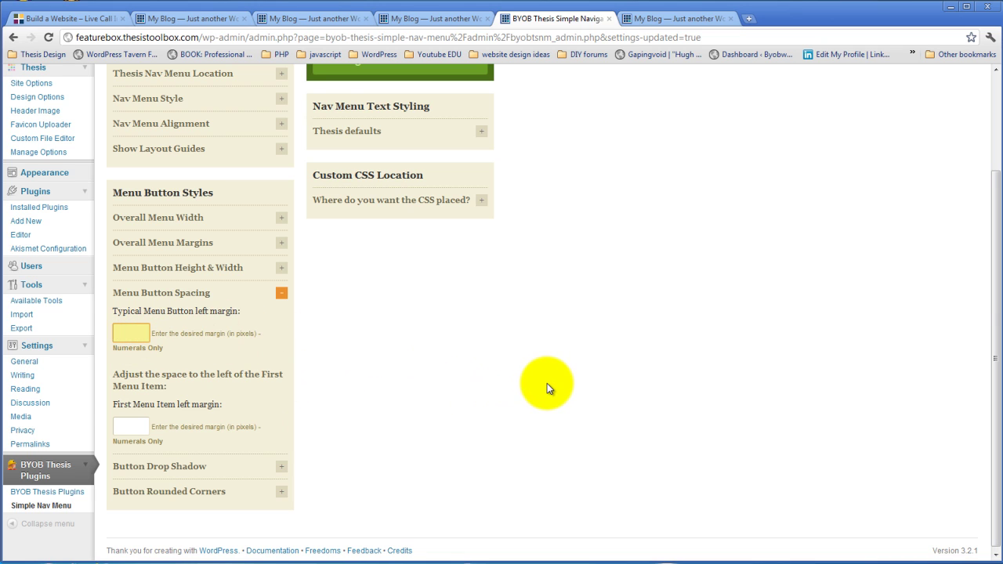
{"action": "scroll", "coordinate": [545, 384], "scroll_direction": "up", "scroll_amount": 2}
{"action": "left_click", "coordinate": [672, 19]}
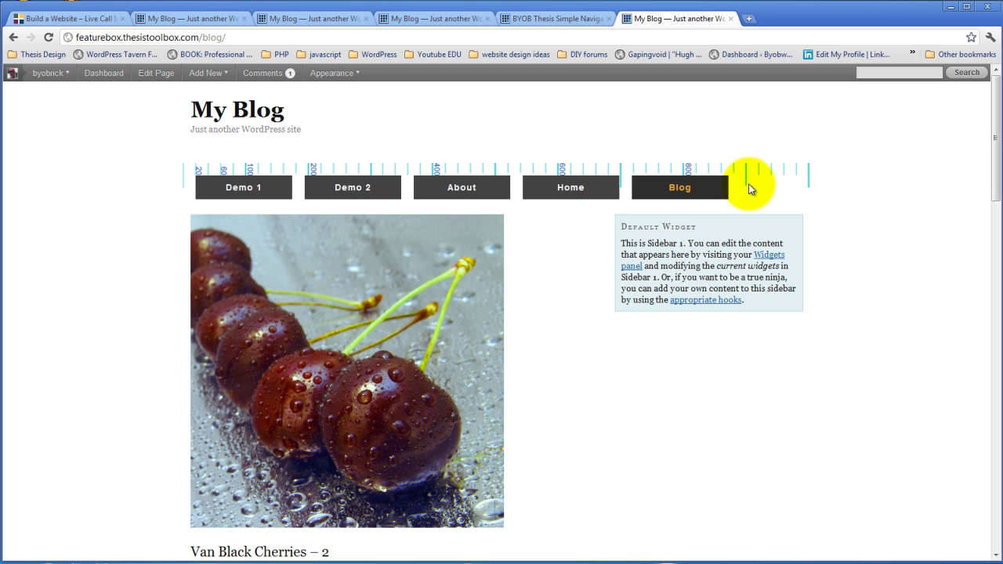
Save a 30-pixel typical button left margin and reload the blog to preview the spacing
{"action": "left_click", "coordinate": [563, 20]}
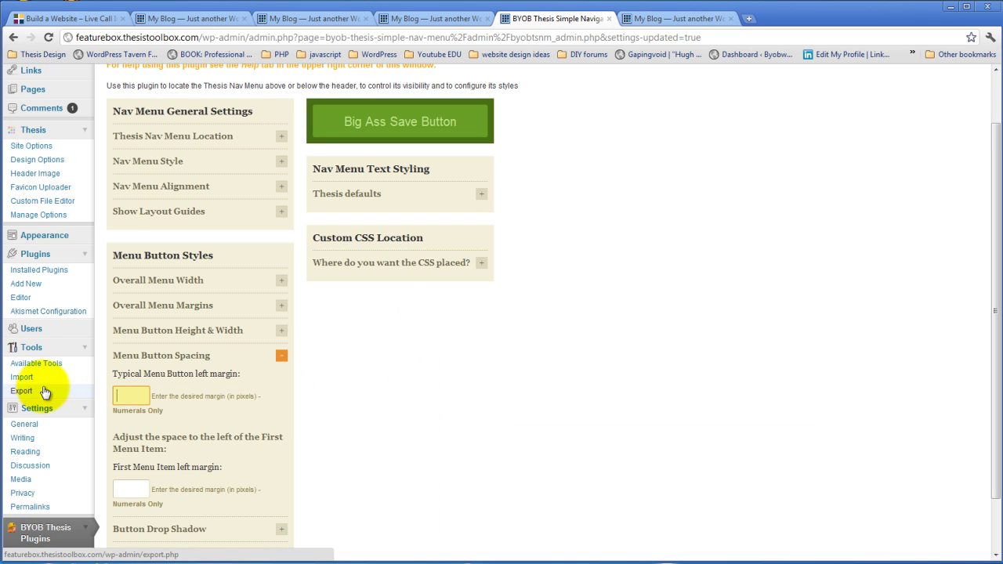
{"action": "type", "text": "30"}
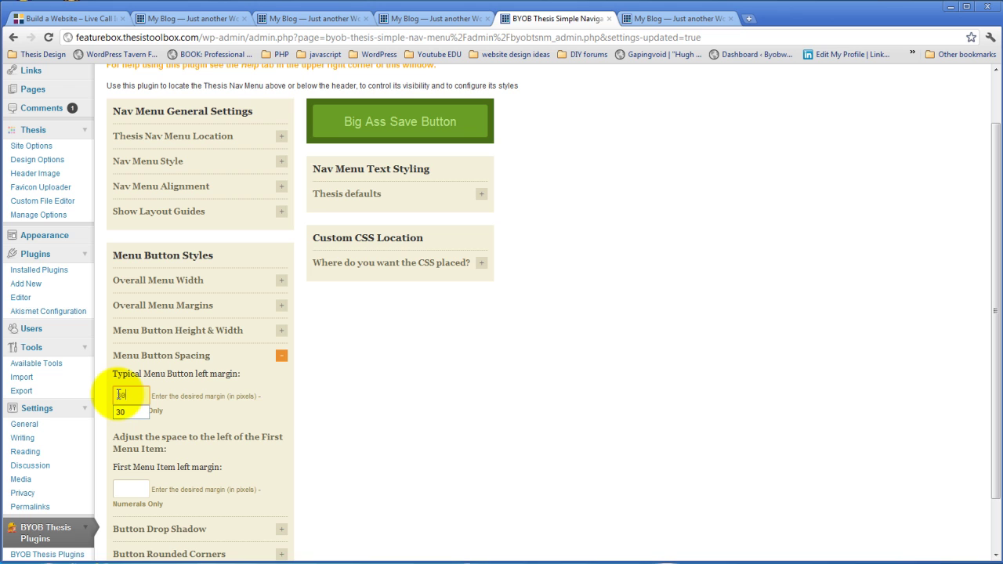
{"action": "key", "text": "Down"}
{"action": "left_click", "coordinate": [394, 133]}
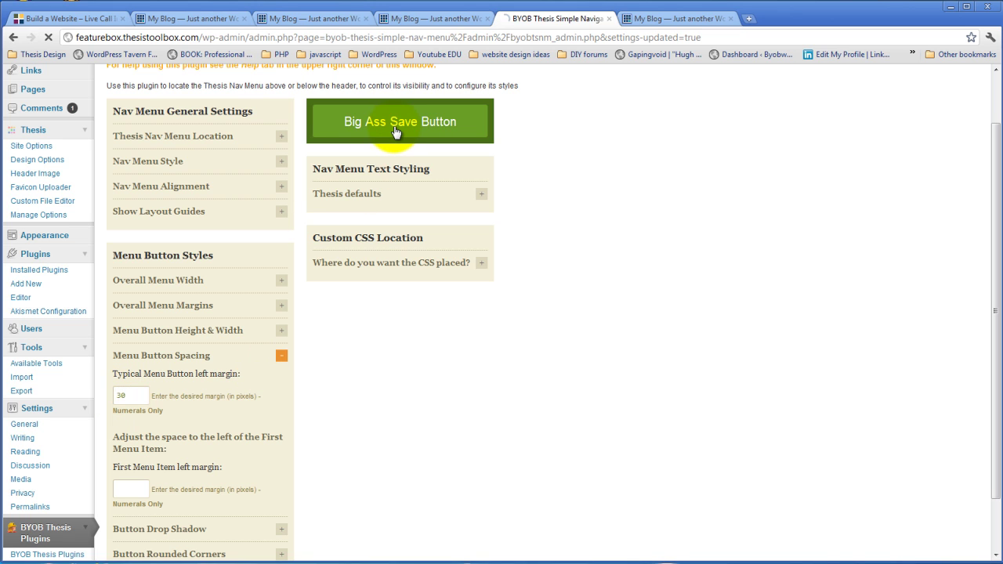
{"action": "left_click", "coordinate": [680, 18]}
{"action": "left_click", "coordinate": [48, 36]}
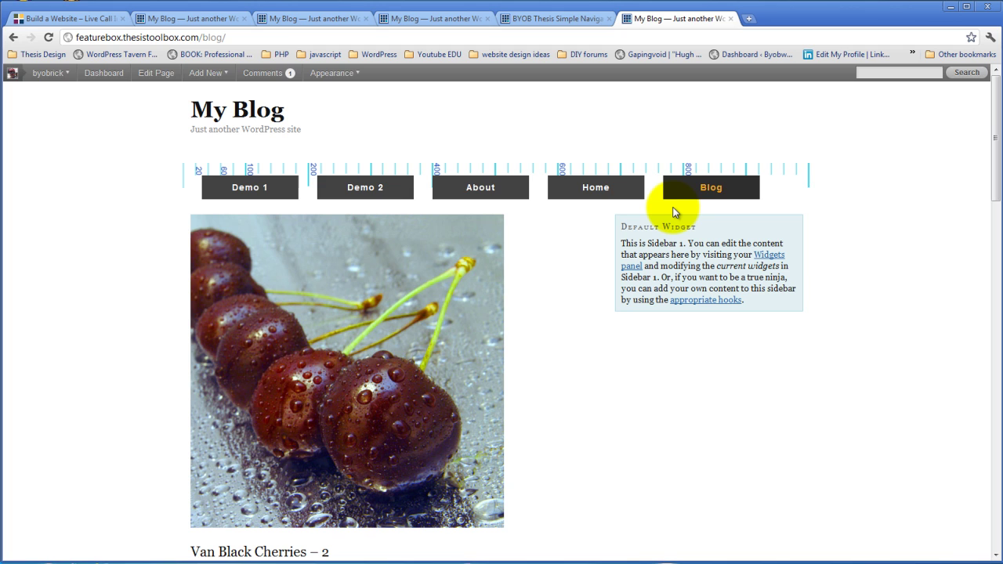
Change the typical button left margin from 30 to 50 pixels and save
{"action": "left_click", "coordinate": [554, 20]}
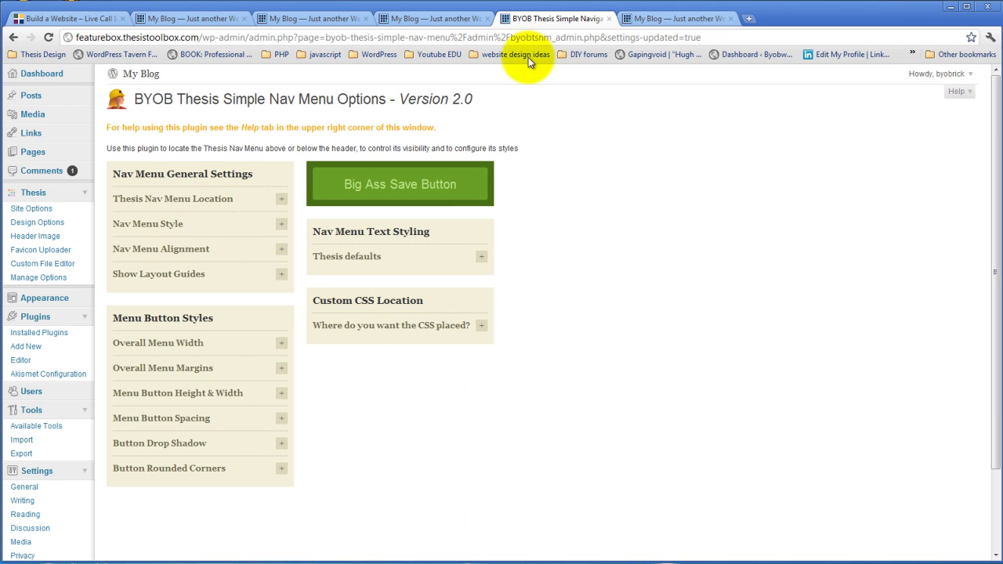
{"action": "left_click", "coordinate": [280, 418]}
{"action": "double_click", "coordinate": [139, 458]}
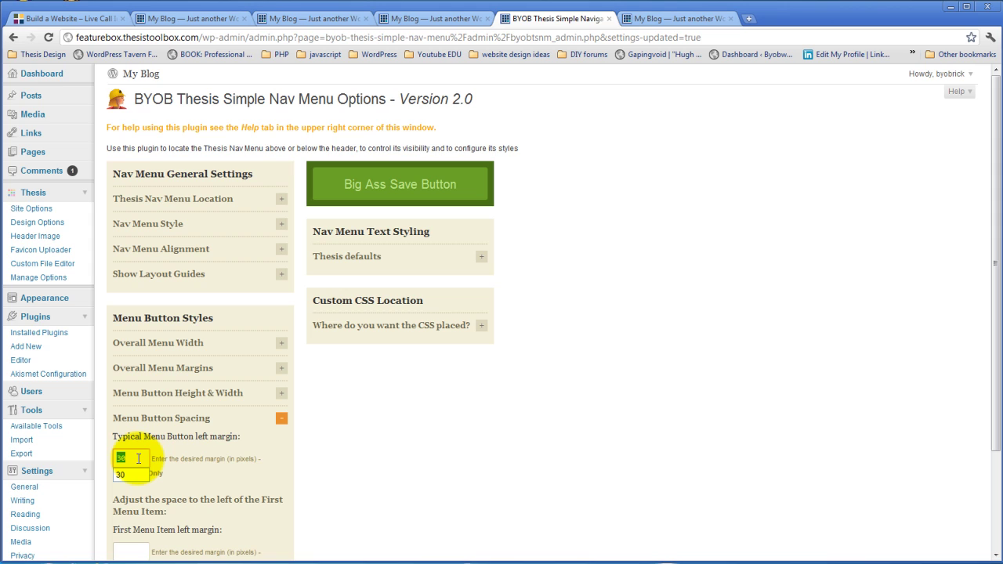
{"action": "type", "text": "50"}
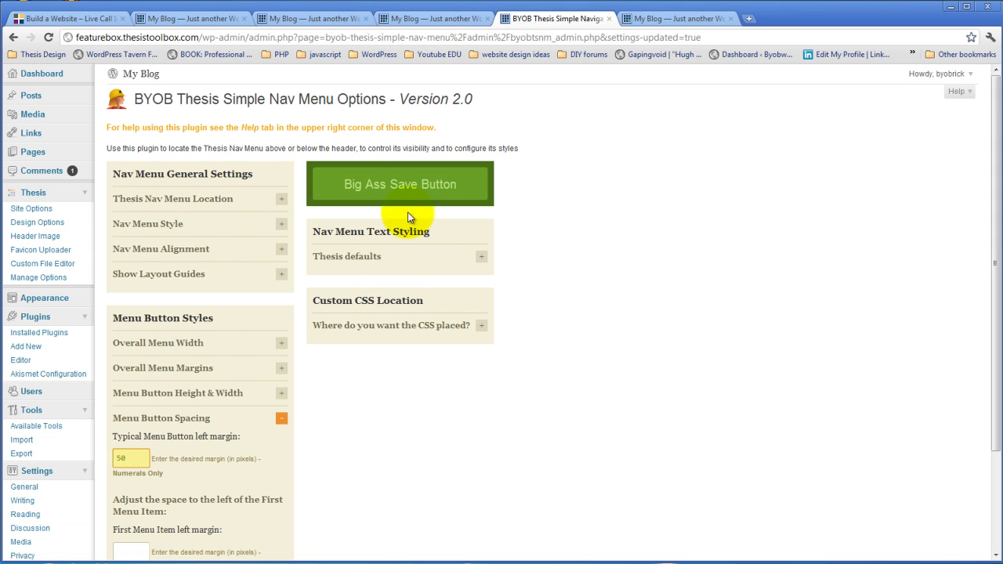
{"action": "left_click", "coordinate": [432, 185]}
Reload the blog to check the wider spacing, then return to the nav menu options
{"action": "left_click", "coordinate": [661, 18]}
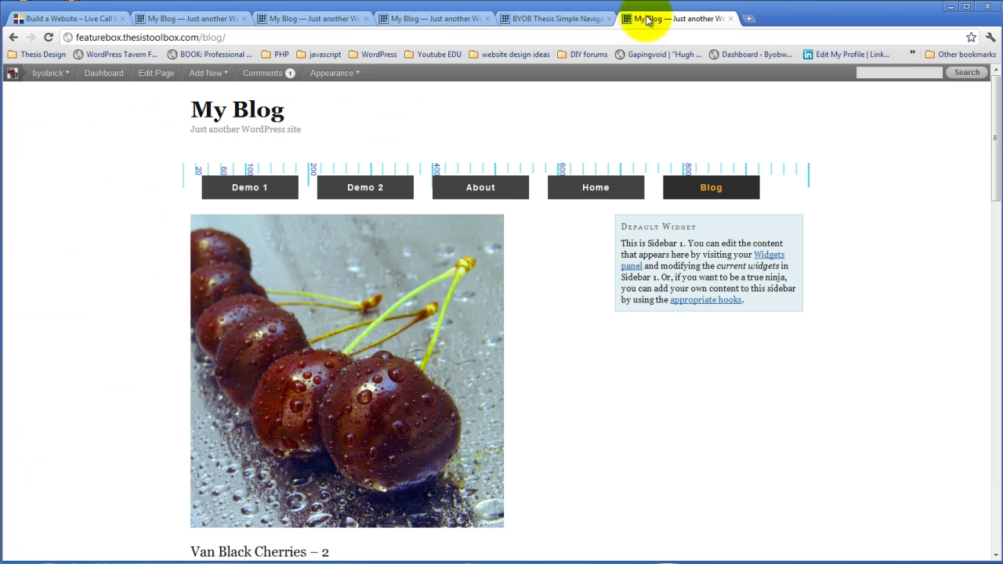
{"action": "left_click", "coordinate": [51, 38]}
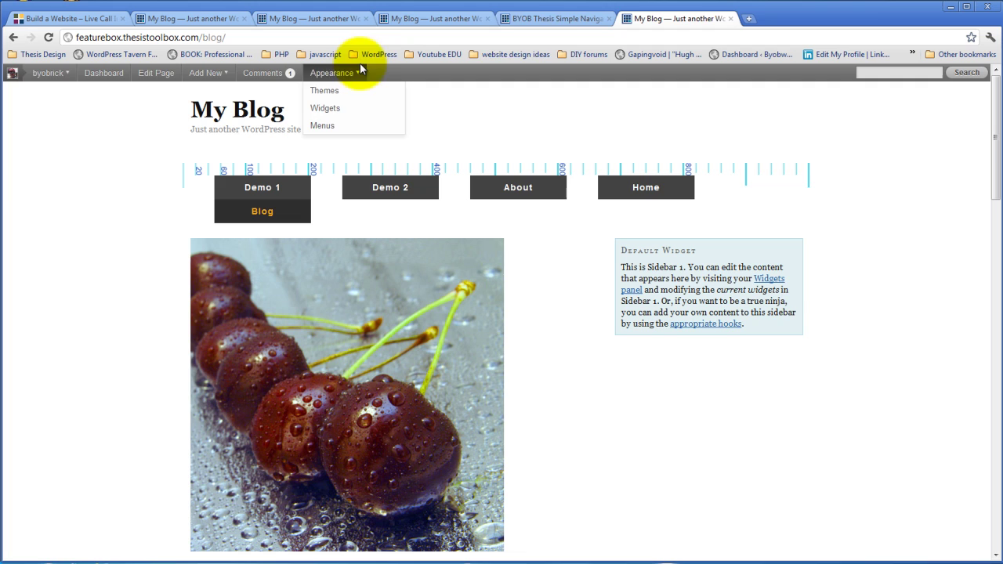
{"action": "left_click", "coordinate": [558, 19]}
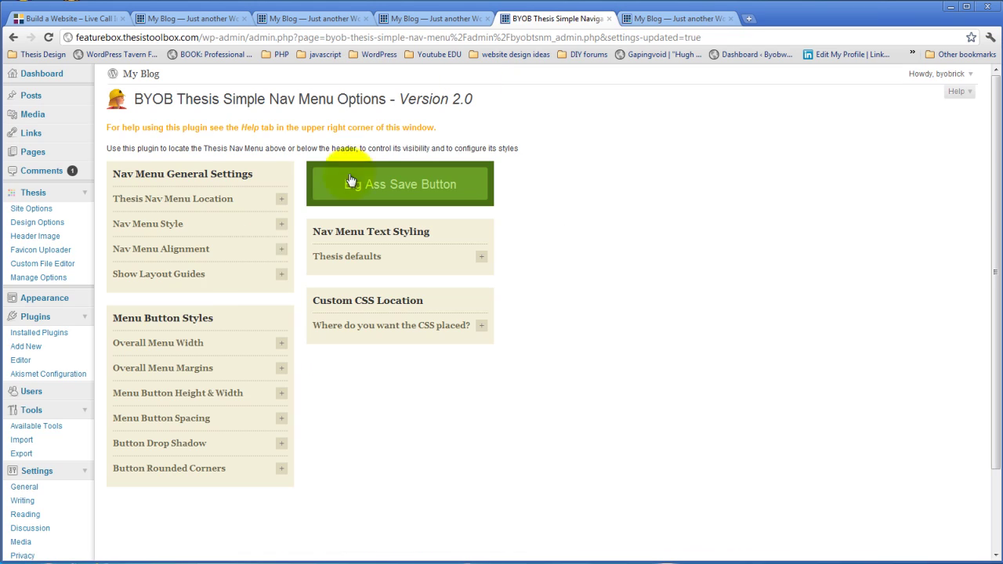
Replace the 50-pixel left margin with 40, save, and reload the blog to check the row
{"action": "left_click", "coordinate": [281, 419]}
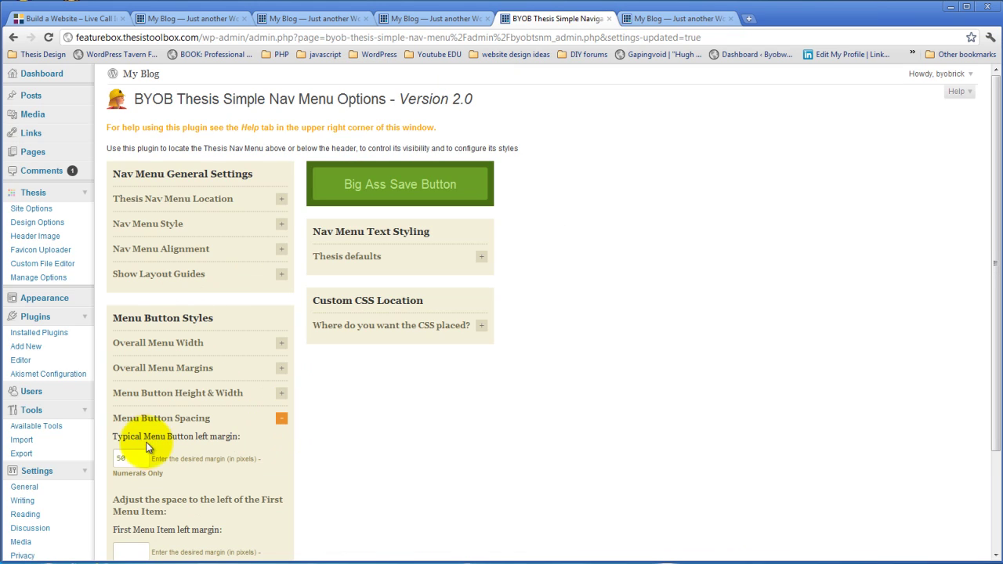
{"action": "double_click", "coordinate": [137, 458]}
{"action": "type", "text": "4"}
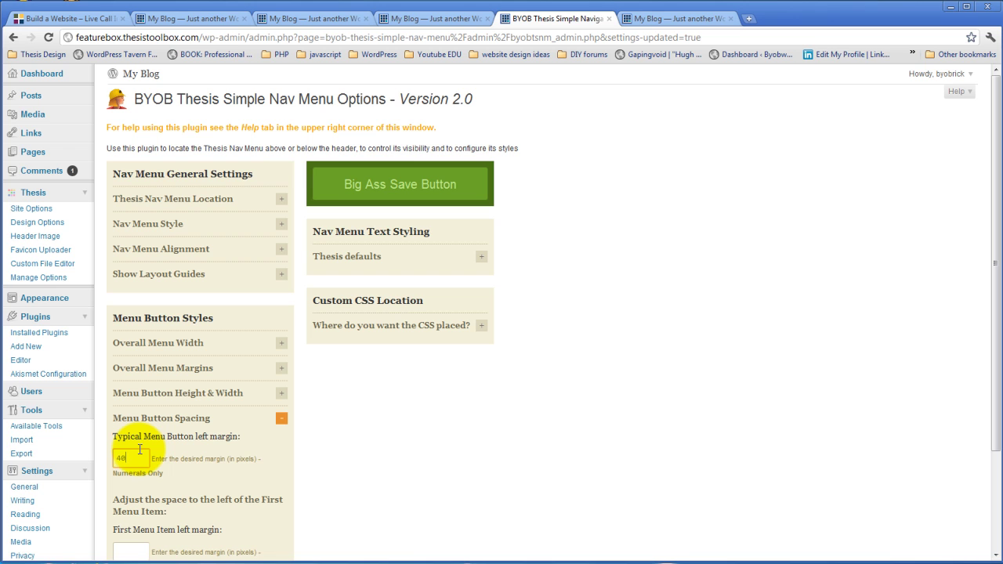
{"action": "type", "text": "0"}
{"action": "left_click", "coordinate": [409, 185]}
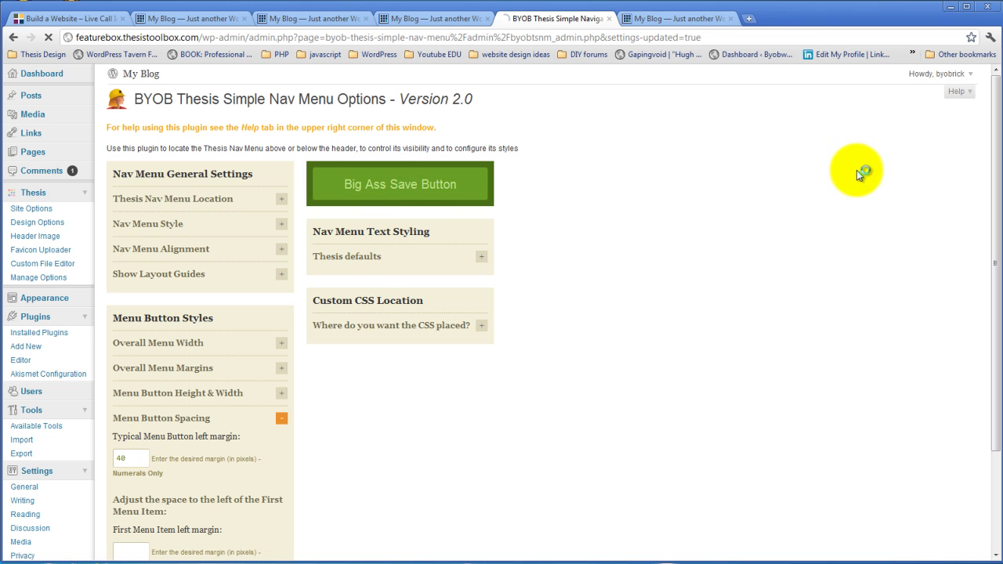
{"action": "left_click", "coordinate": [680, 20]}
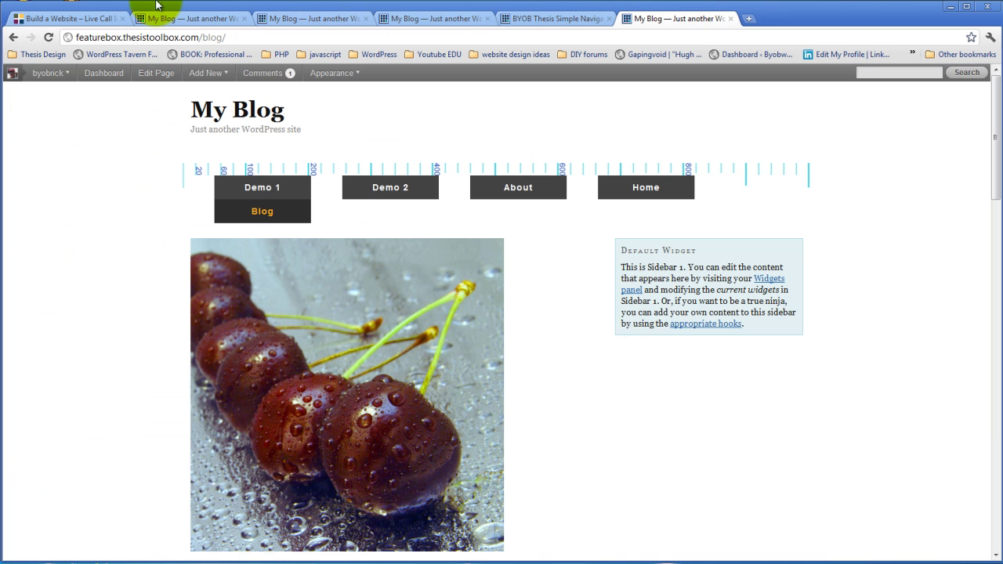
{"action": "left_click", "coordinate": [48, 38]}
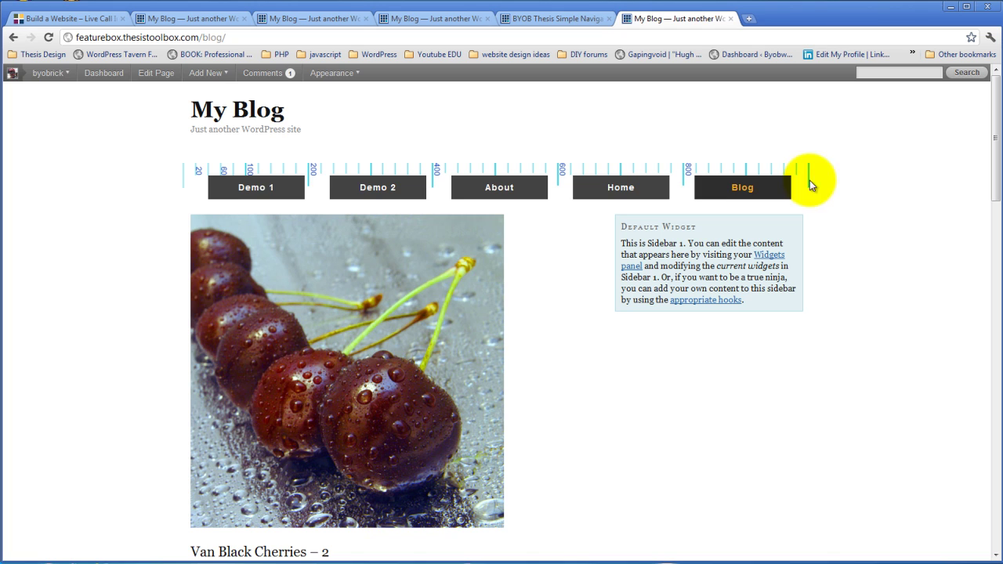
Turn off the temporary layout guides in the nav menu options
{"action": "left_click", "coordinate": [564, 21]}
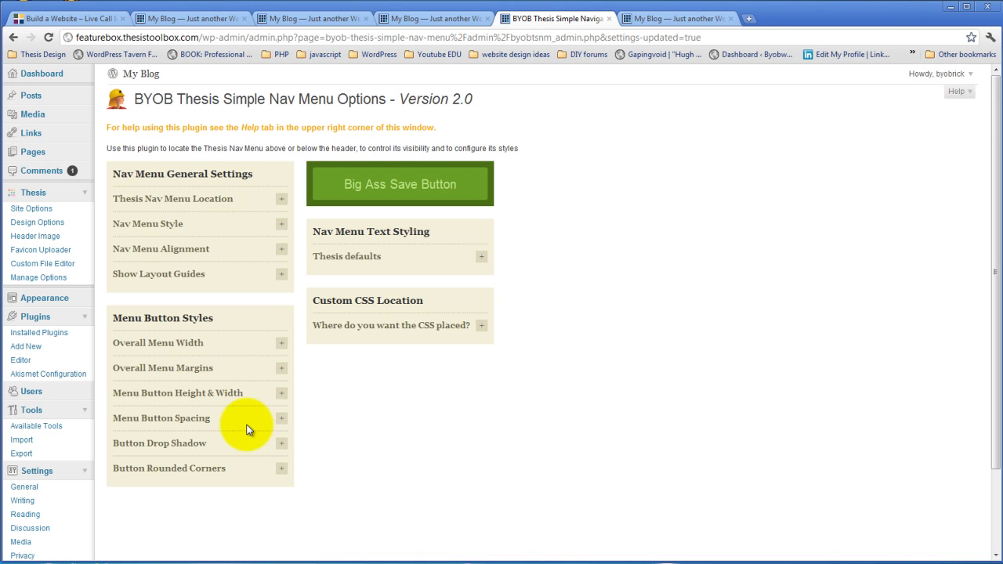
{"action": "left_click", "coordinate": [283, 420]}
{"action": "scroll", "coordinate": [283, 418], "scroll_direction": "down", "scroll_amount": 2}
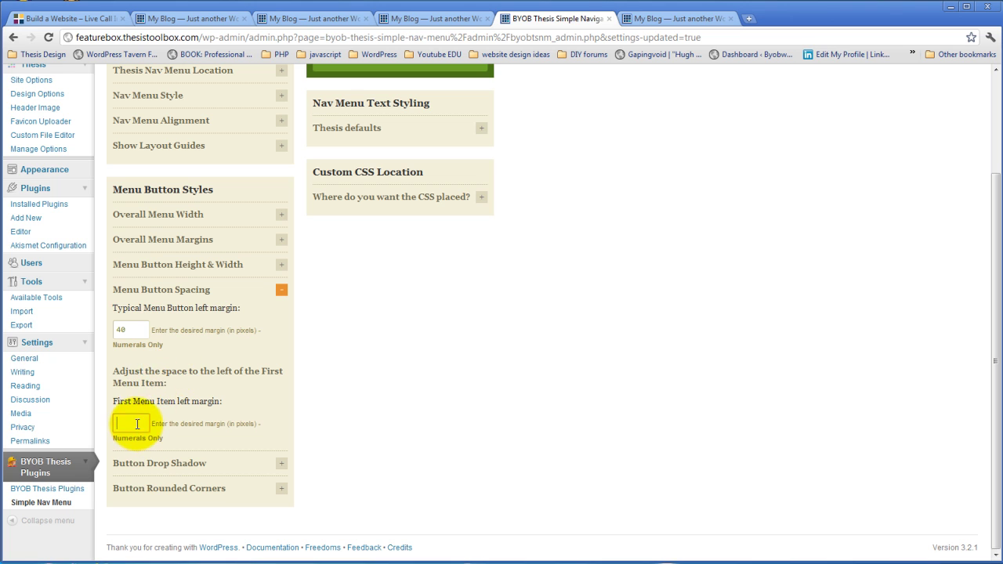
{"action": "left_click", "coordinate": [650, 18]}
{"action": "left_click", "coordinate": [564, 21]}
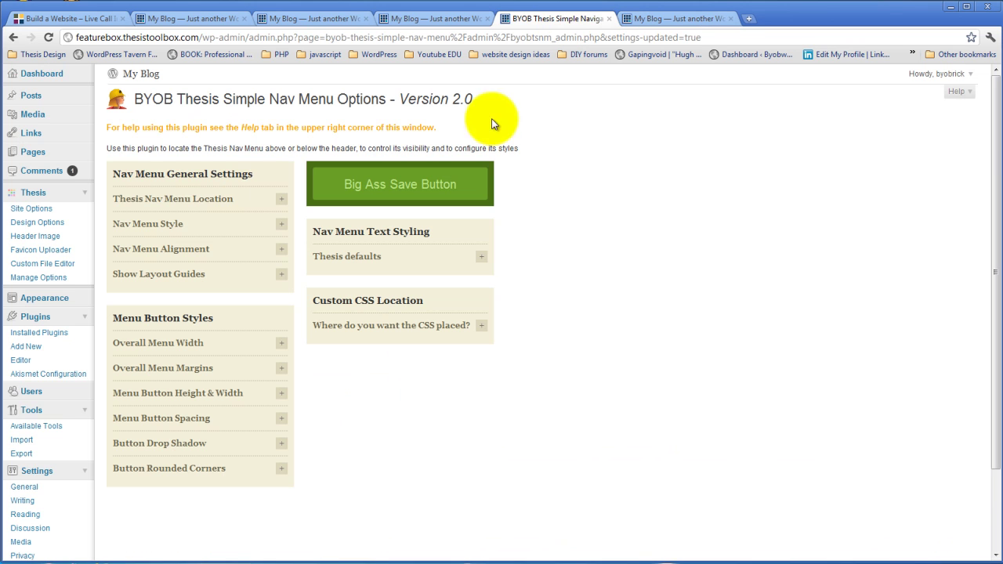
{"action": "left_click", "coordinate": [282, 276]}
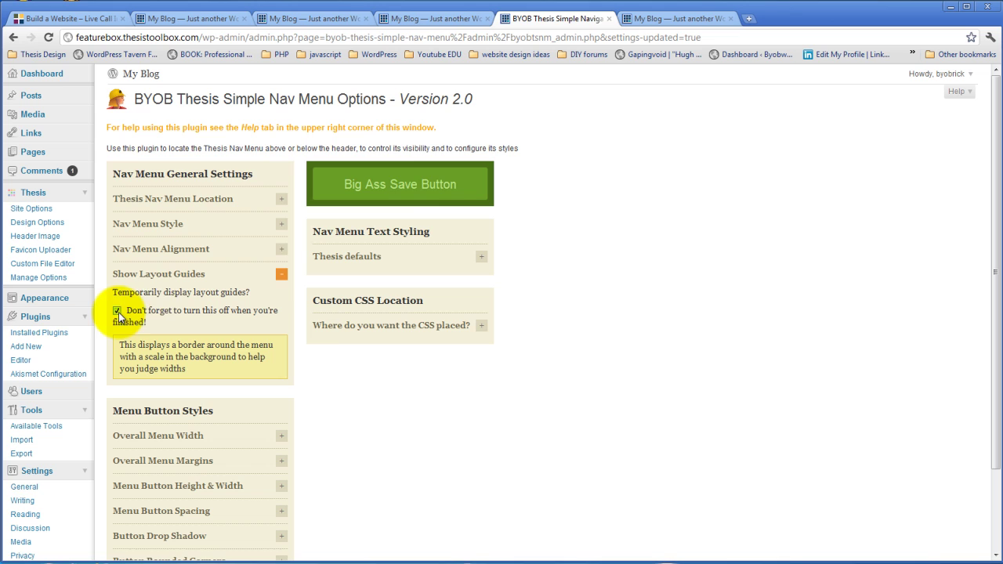
{"action": "left_click", "coordinate": [414, 194]}
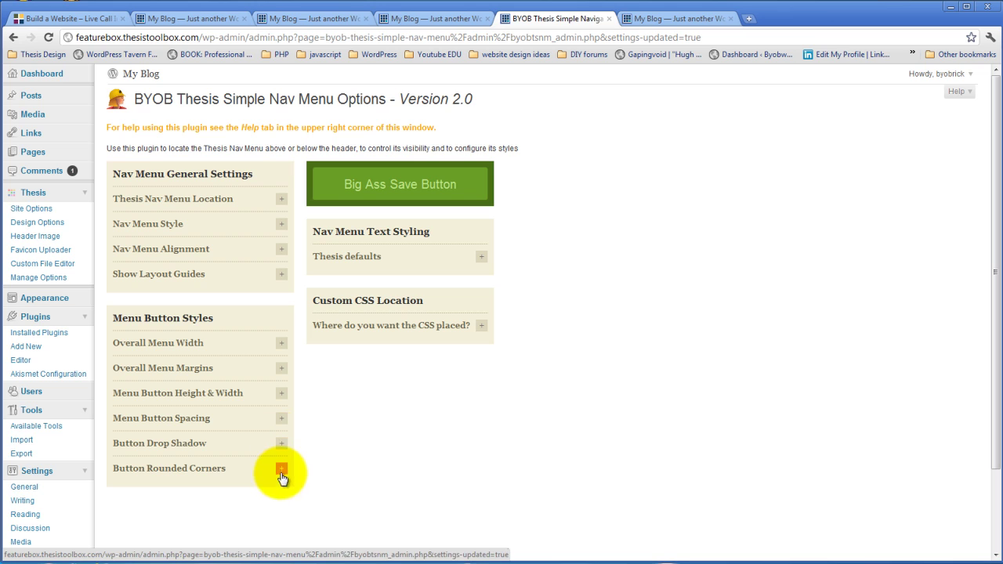
Enter a 5-pixel Corner Radius under Button Rounded Corners and save
{"action": "left_click", "coordinate": [282, 468]}
{"action": "scroll", "coordinate": [386, 443], "scroll_direction": "down", "scroll_amount": 2}
{"action": "left_click", "coordinate": [131, 408]}
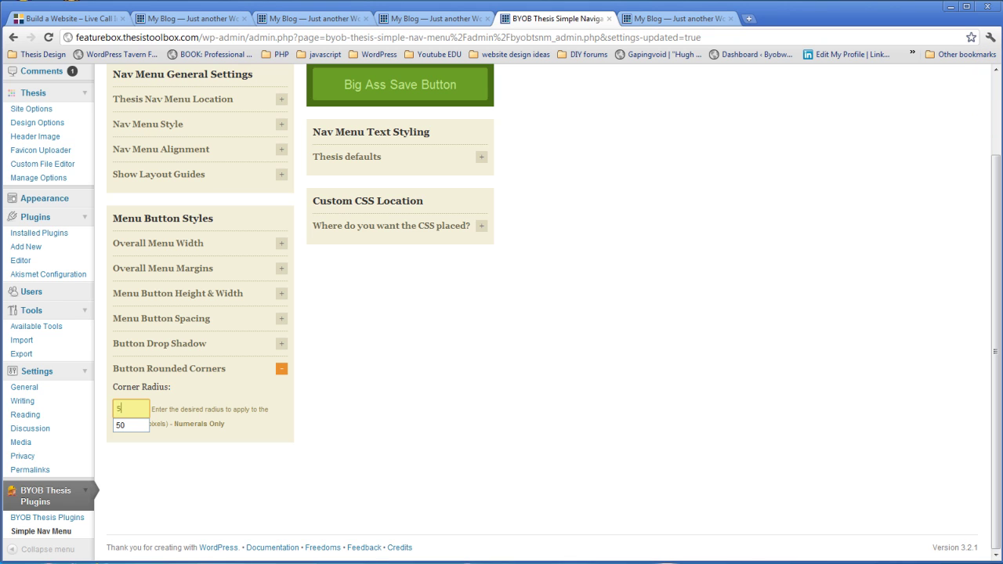
{"action": "left_click", "coordinate": [197, 424]}
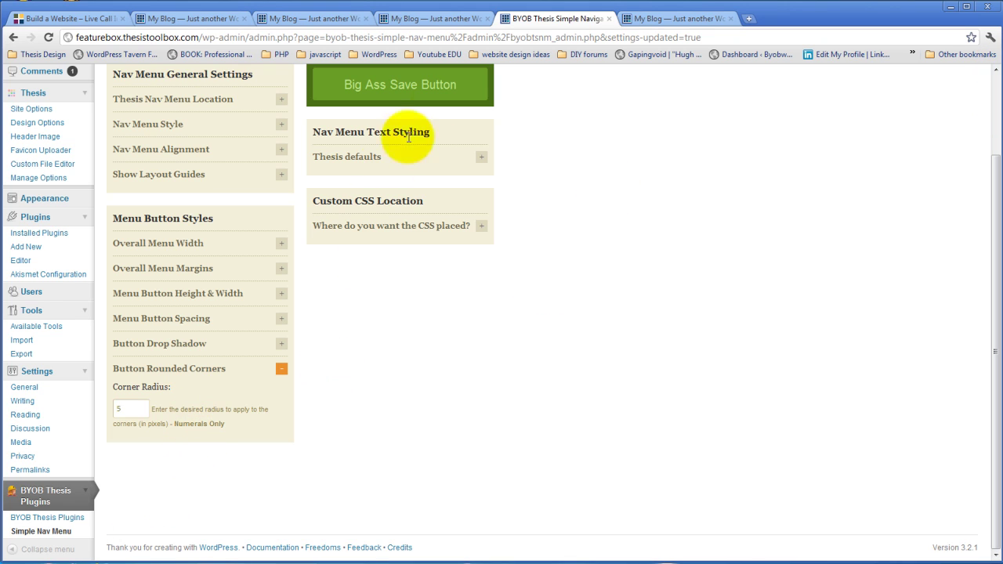
{"action": "left_click", "coordinate": [441, 92]}
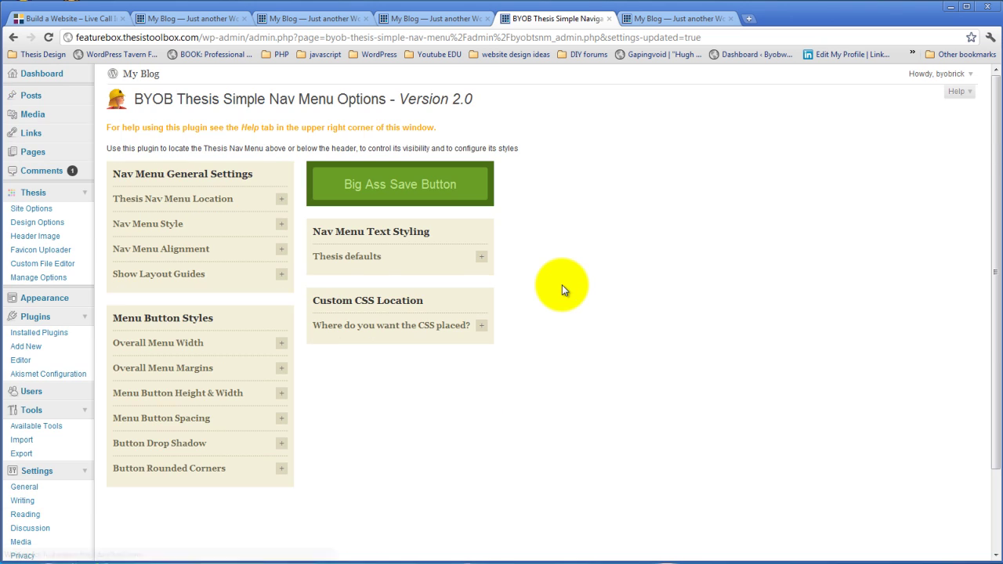
Reload the blog to preview the 5-pixel rounded buttons, then return to the options
{"action": "left_click", "coordinate": [681, 19]}
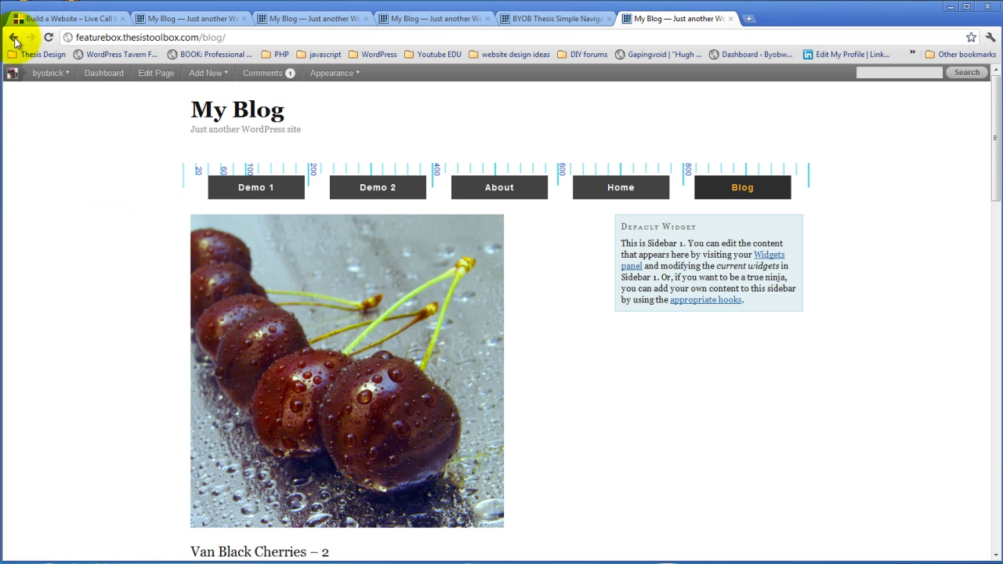
{"action": "left_click", "coordinate": [49, 37]}
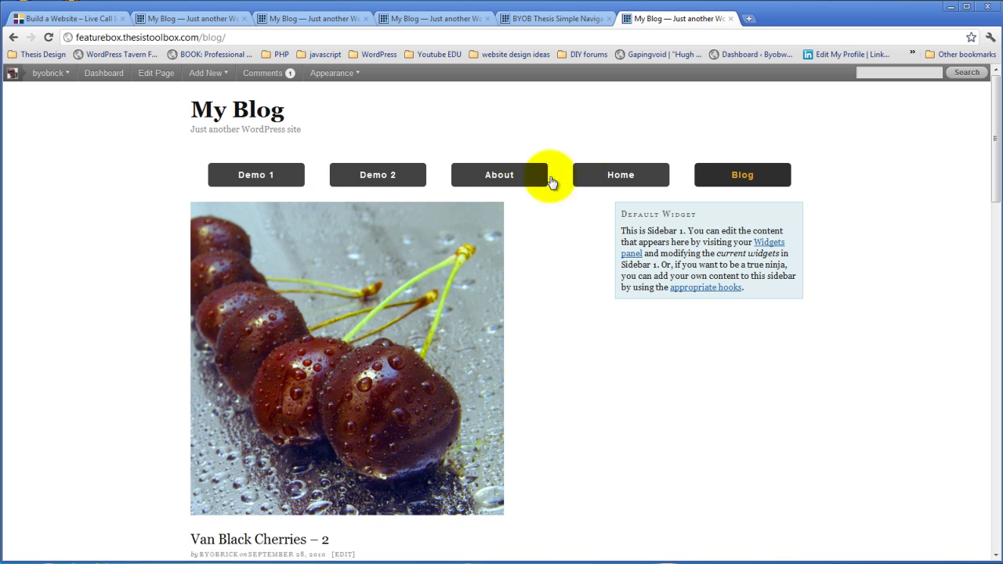
{"action": "left_click", "coordinate": [572, 17]}
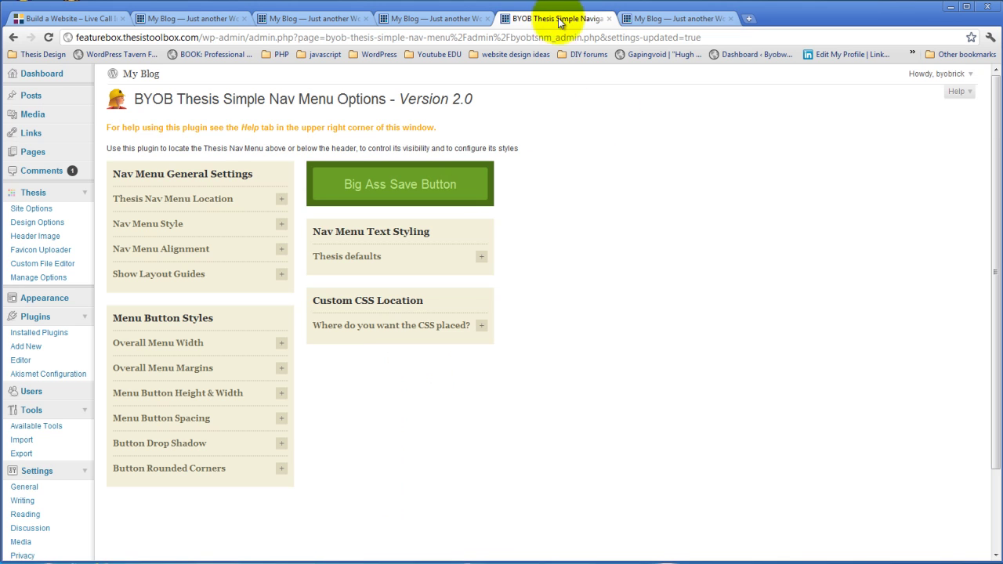
Change the Corner Radius from 5 to 20 pixels, save, and reload the blog
{"action": "left_click", "coordinate": [281, 468]}
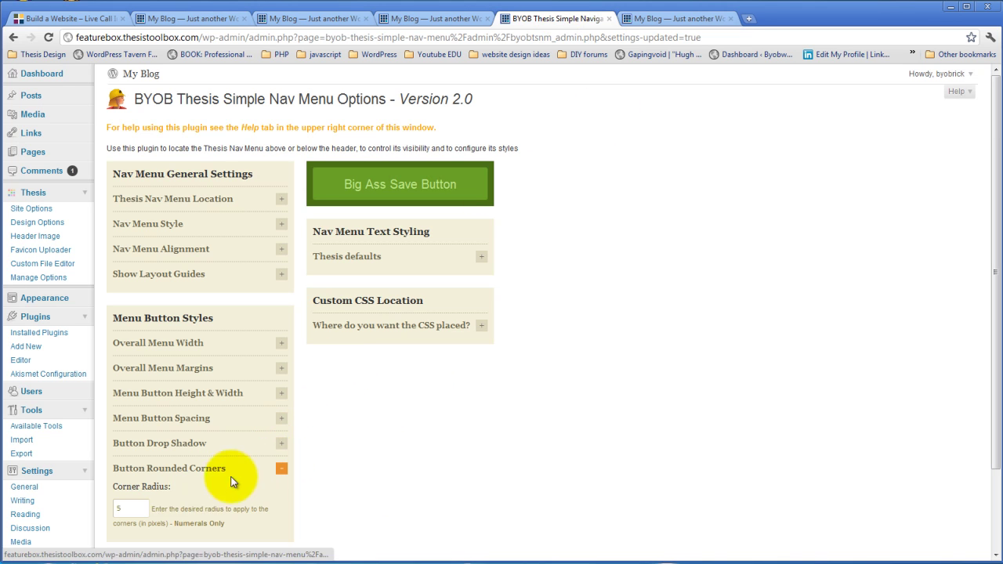
{"action": "double_click", "coordinate": [150, 504]}
{"action": "type", "text": "20"}
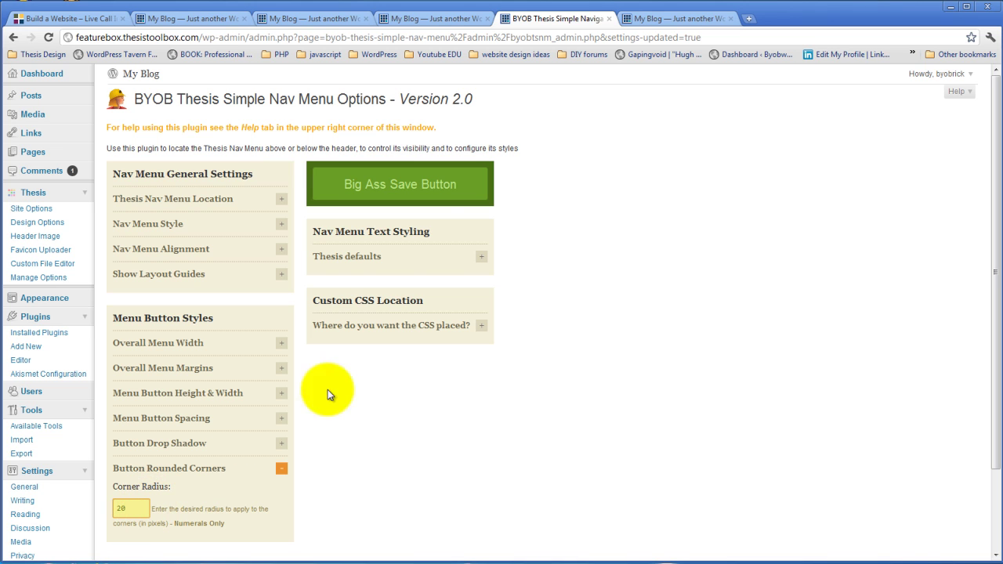
{"action": "left_click", "coordinate": [429, 189]}
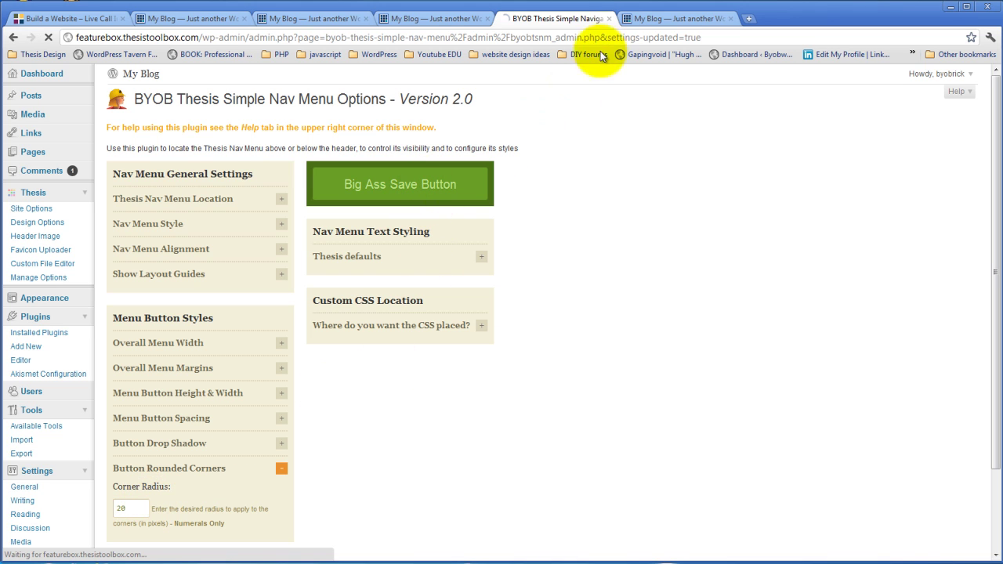
{"action": "left_click", "coordinate": [657, 20]}
{"action": "left_click", "coordinate": [47, 36]}
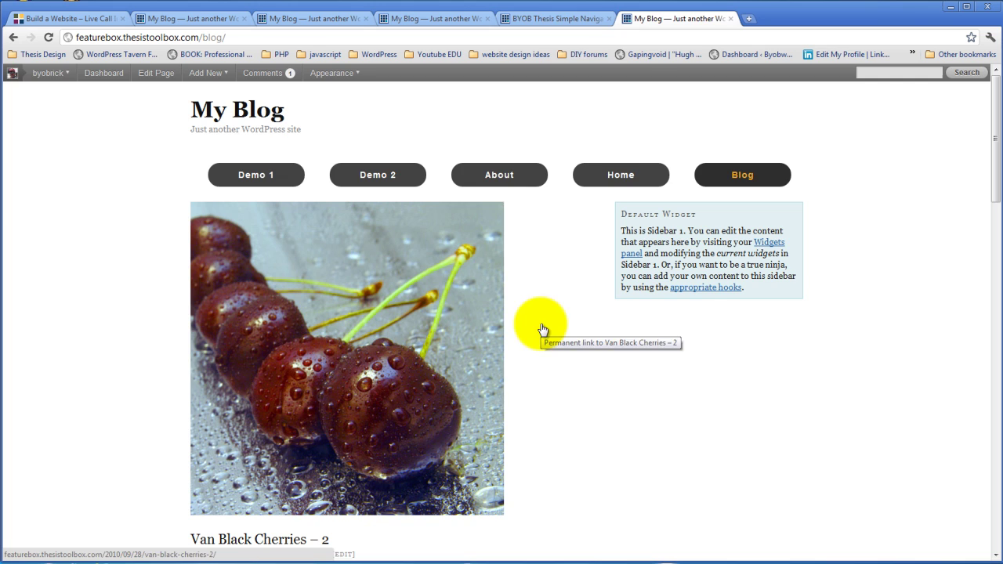
Set the link drop shadow to width 3, blur 3 and colour A1A1A1
{"action": "left_click", "coordinate": [574, 18]}
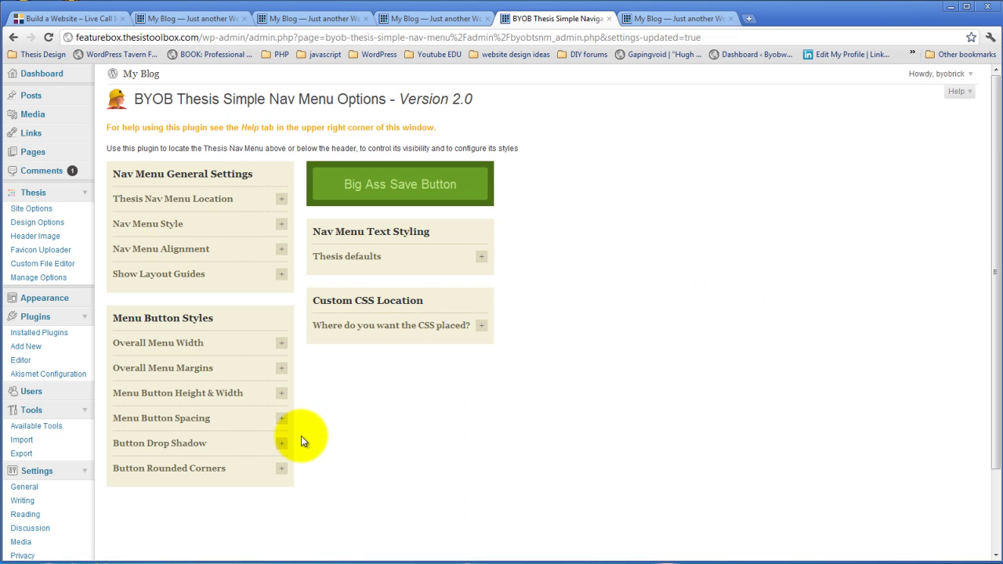
{"action": "left_click", "coordinate": [283, 446]}
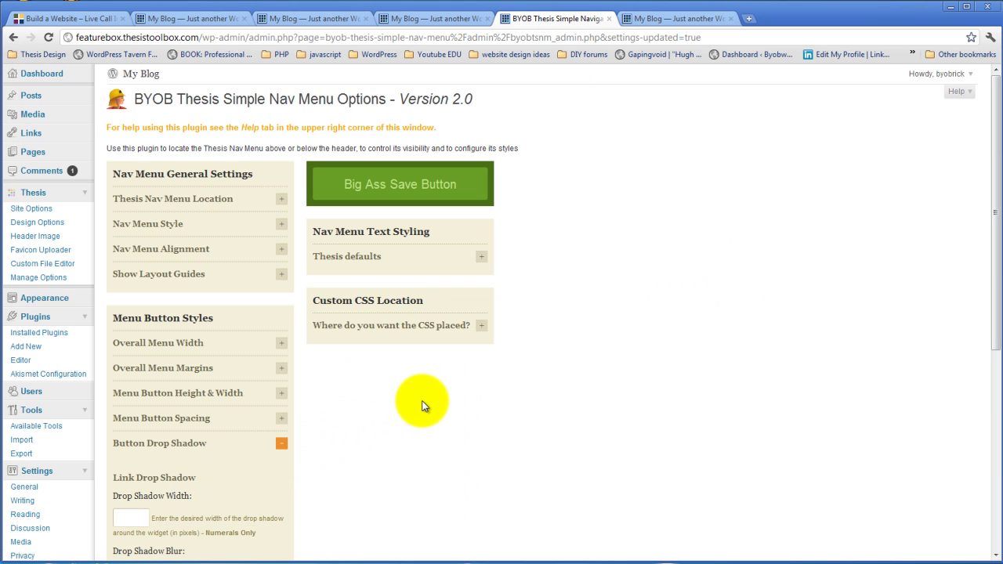
{"action": "scroll", "coordinate": [447, 399], "scroll_direction": "down", "scroll_amount": 3}
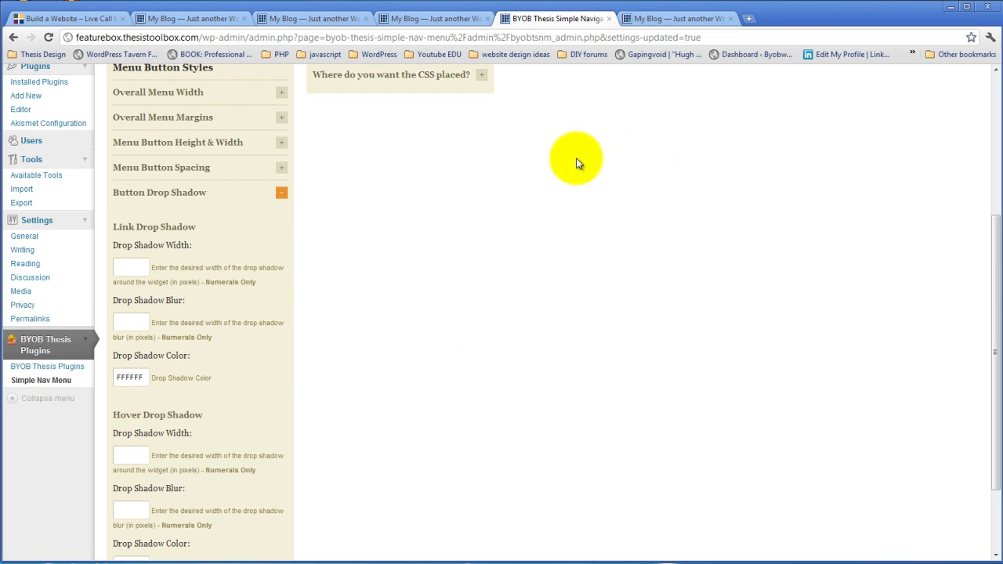
{"action": "scroll", "coordinate": [473, 283], "scroll_direction": "down", "scroll_amount": 2}
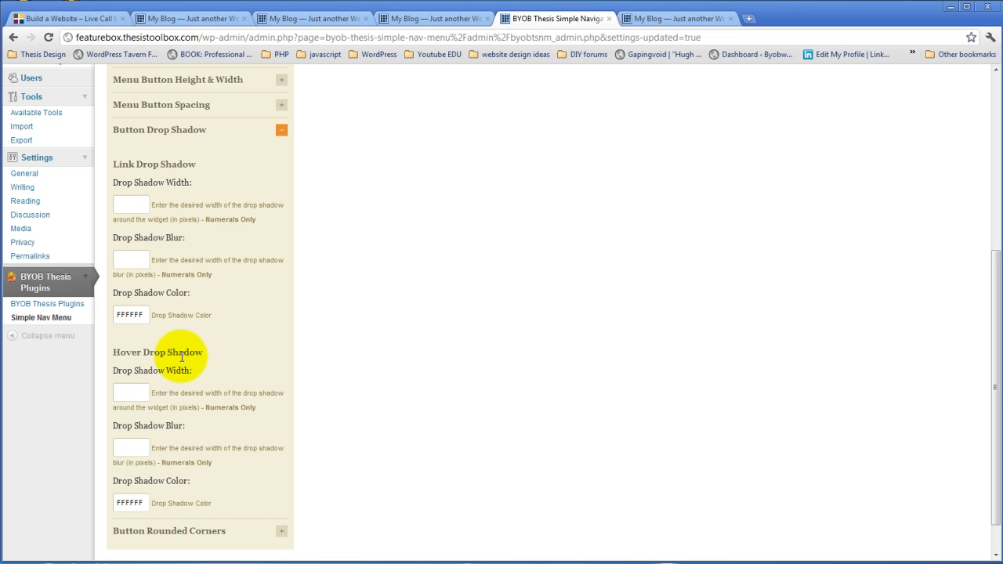
{"action": "left_click", "coordinate": [144, 204]}
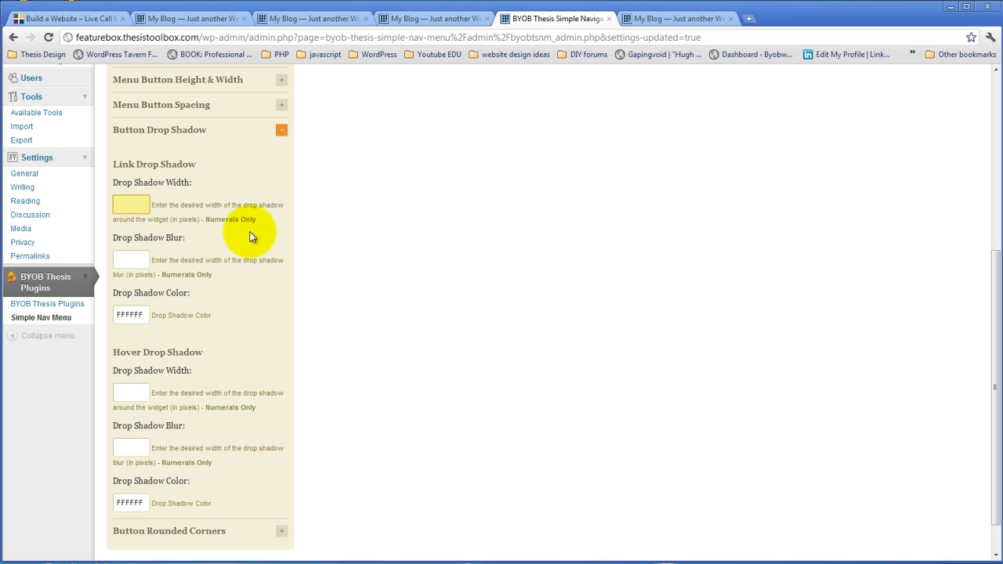
{"action": "type", "text": "3"}
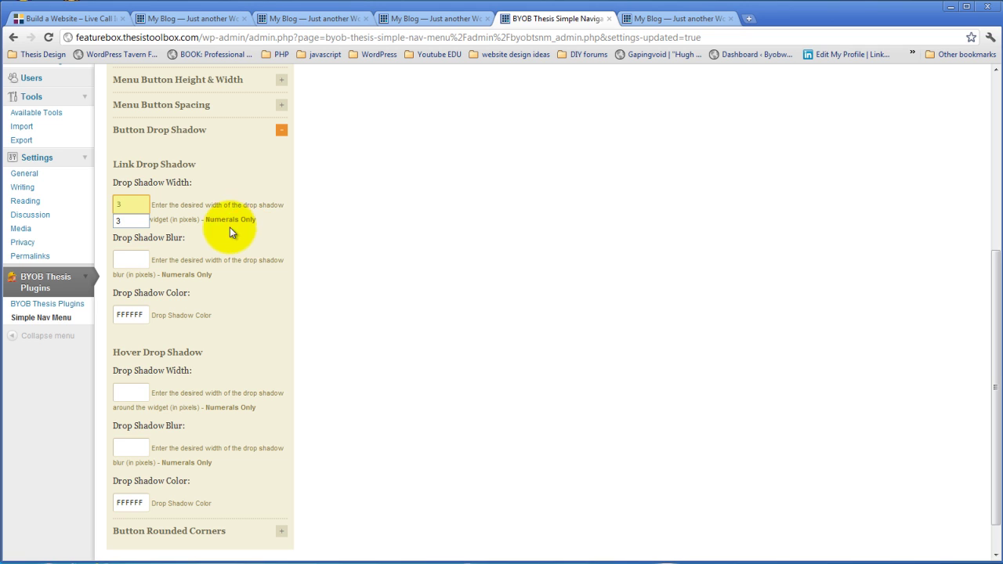
{"action": "left_click", "coordinate": [146, 258]}
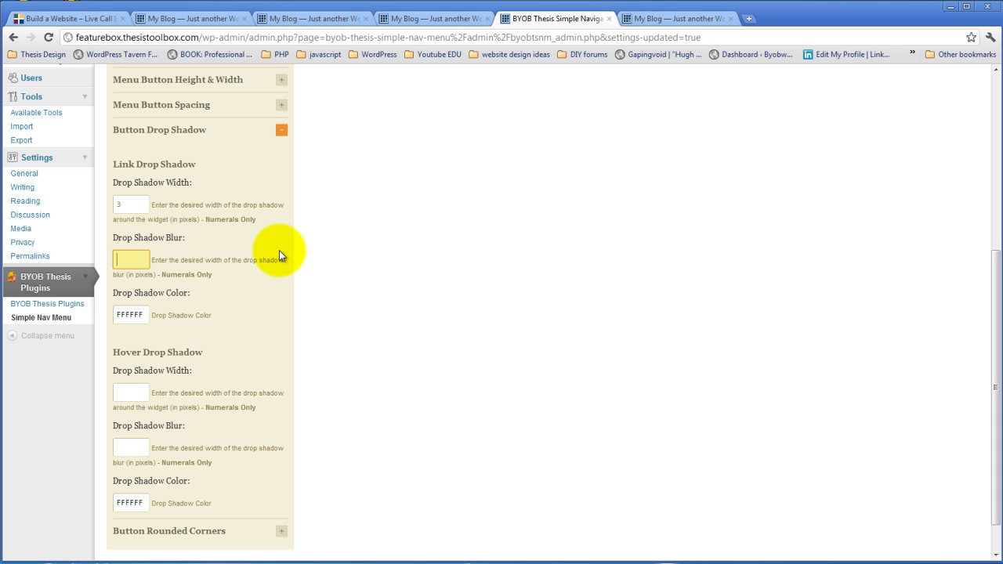
{"action": "type", "text": "3"}
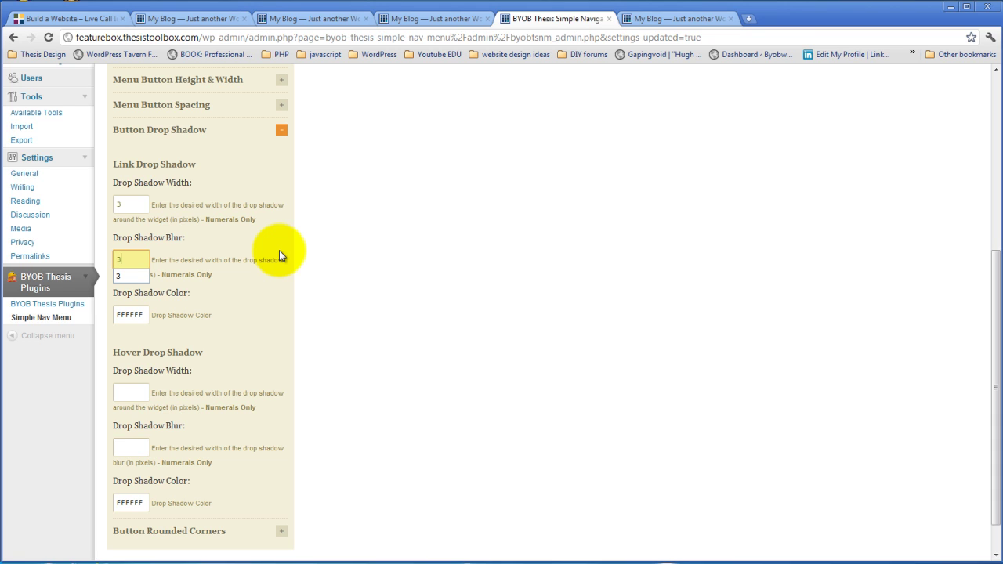
{"action": "left_click", "coordinate": [139, 313]}
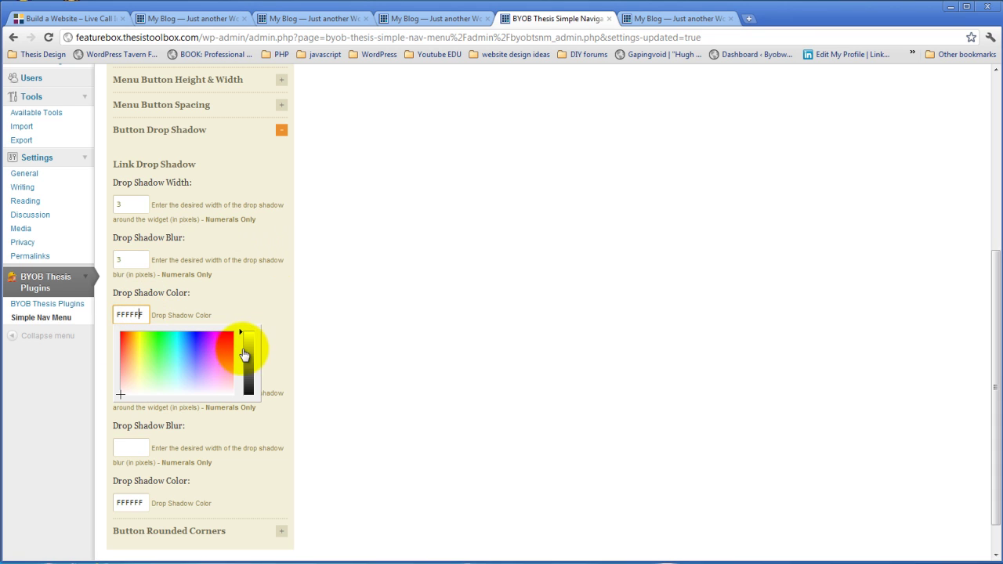
{"action": "left_click", "coordinate": [246, 345]}
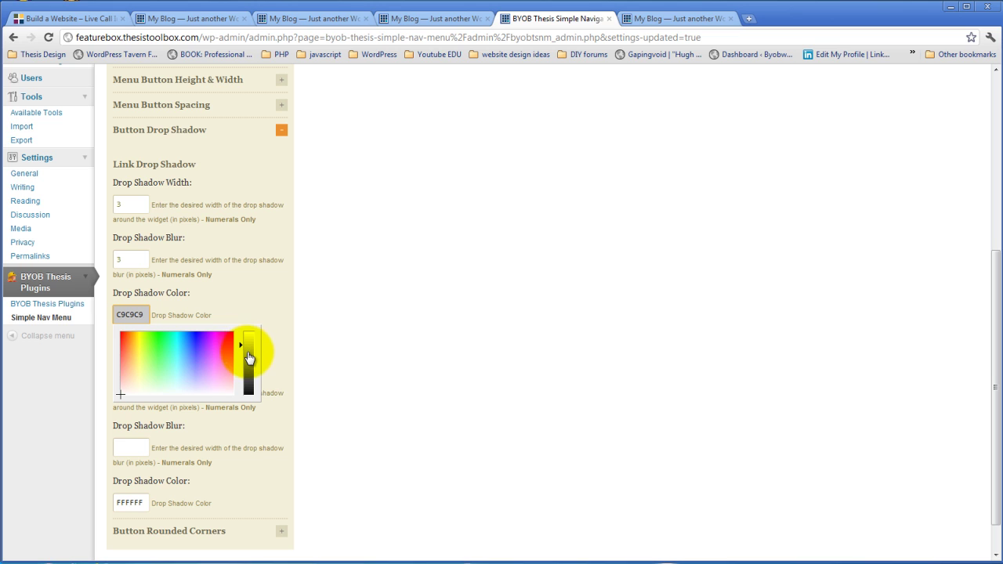
{"action": "left_click", "coordinate": [247, 360]}
{"action": "left_click", "coordinate": [210, 296]}
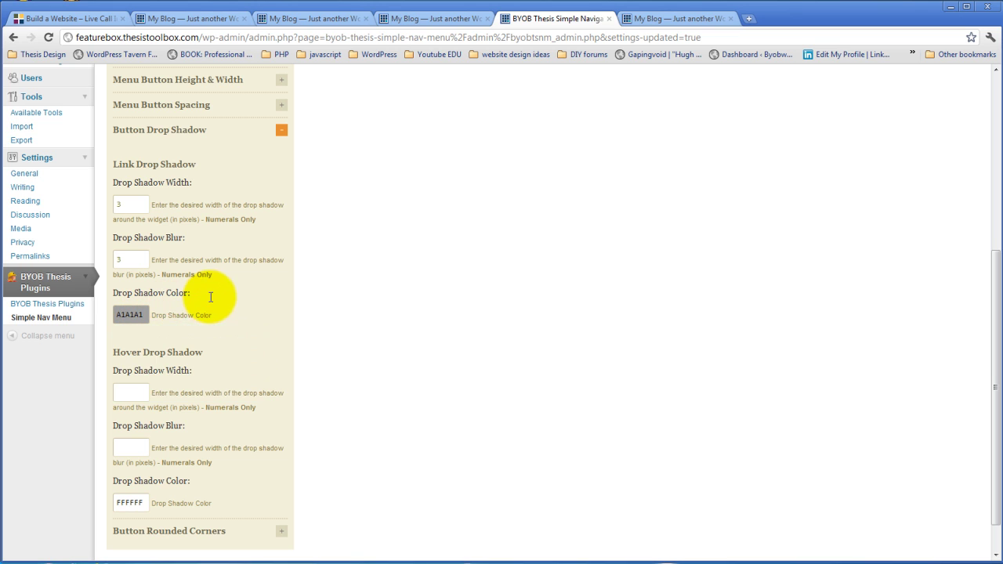
Set the hover drop shadow to width 1, blur 1 and colour 636363
{"action": "left_click", "coordinate": [142, 393]}
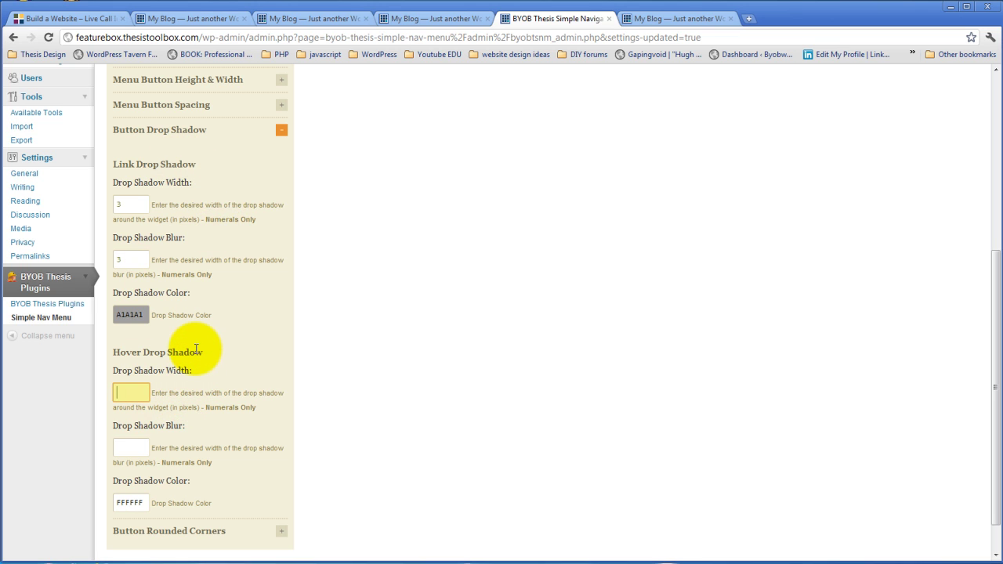
{"action": "type", "text": "1"}
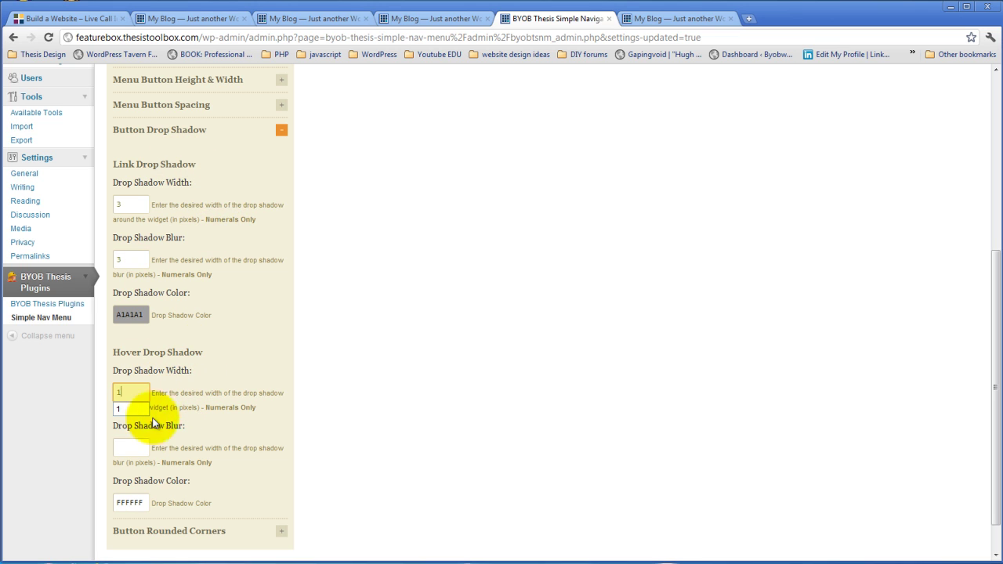
{"action": "left_click", "coordinate": [128, 451]}
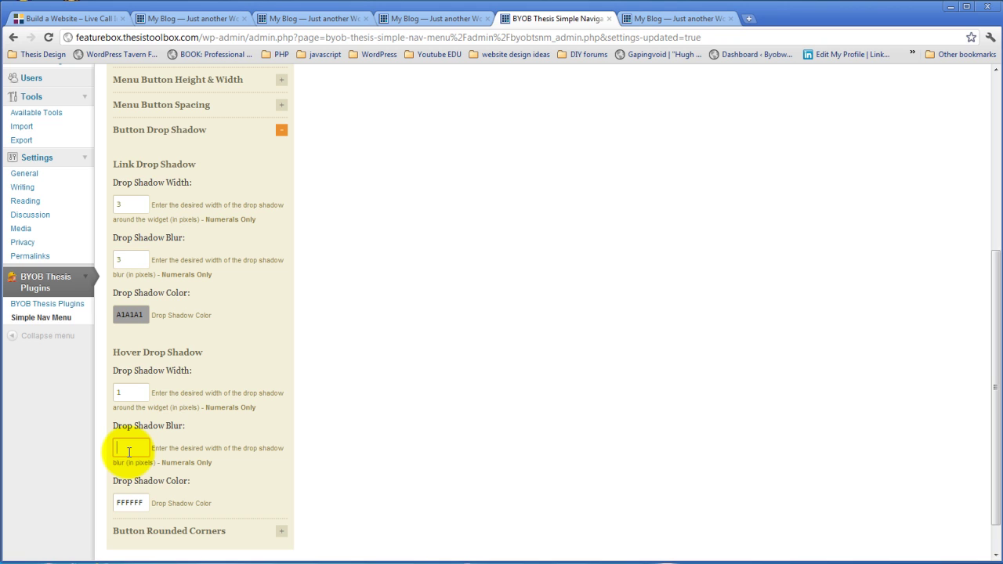
{"action": "type", "text": "1"}
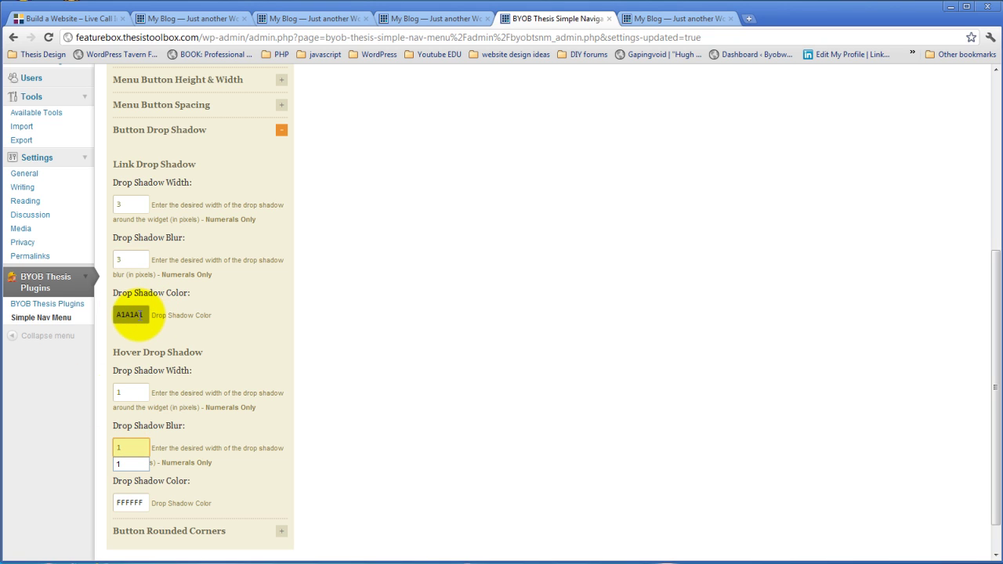
{"action": "left_click", "coordinate": [130, 504]}
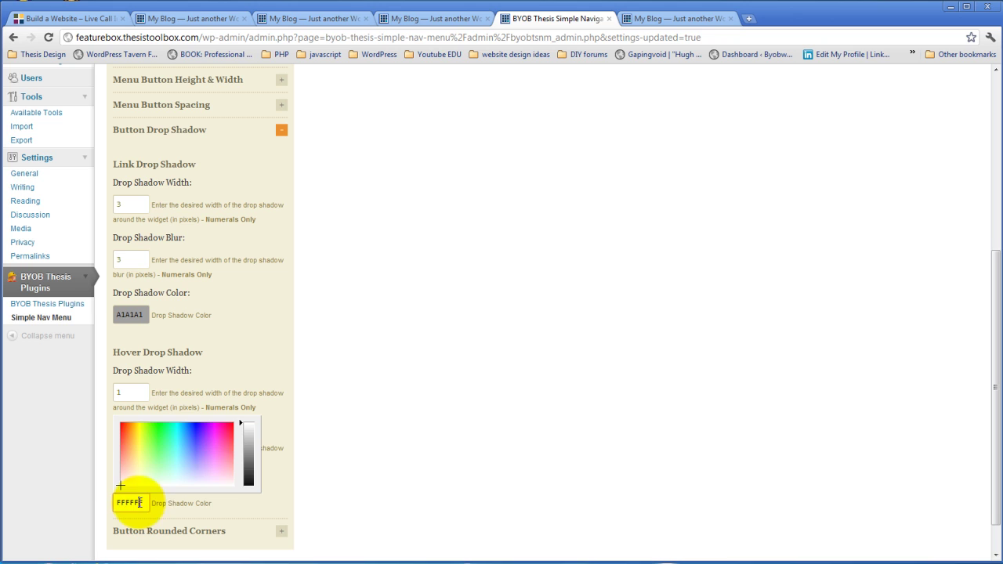
{"action": "left_click_drag", "start_coordinate": [247, 468], "coordinate": [246, 461]}
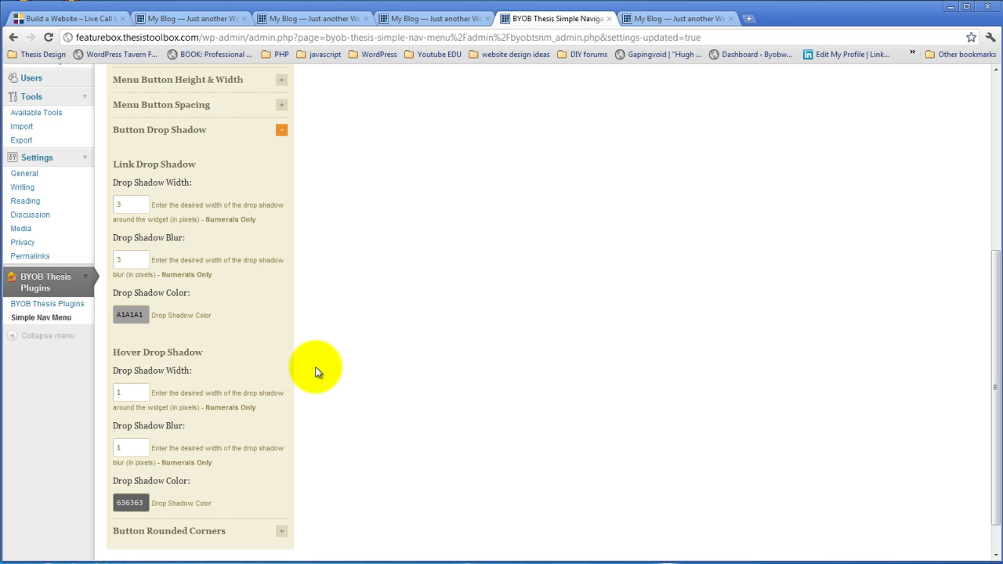
{"action": "scroll", "coordinate": [325, 410], "scroll_direction": "up", "scroll_amount": 4}
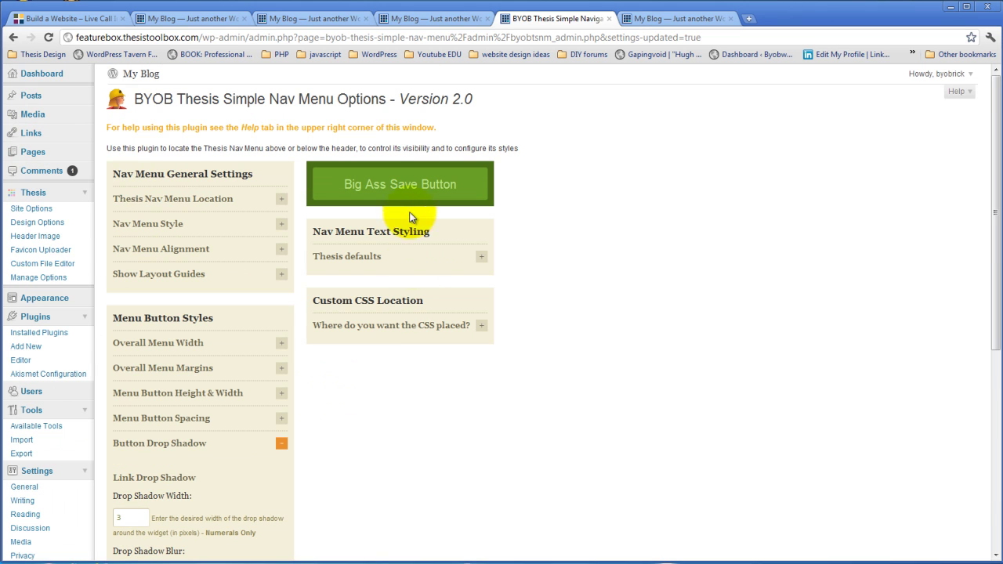
Save the shadow settings, reload the blog to see shadowed buttons, and return to the plugin
{"action": "left_click", "coordinate": [390, 196]}
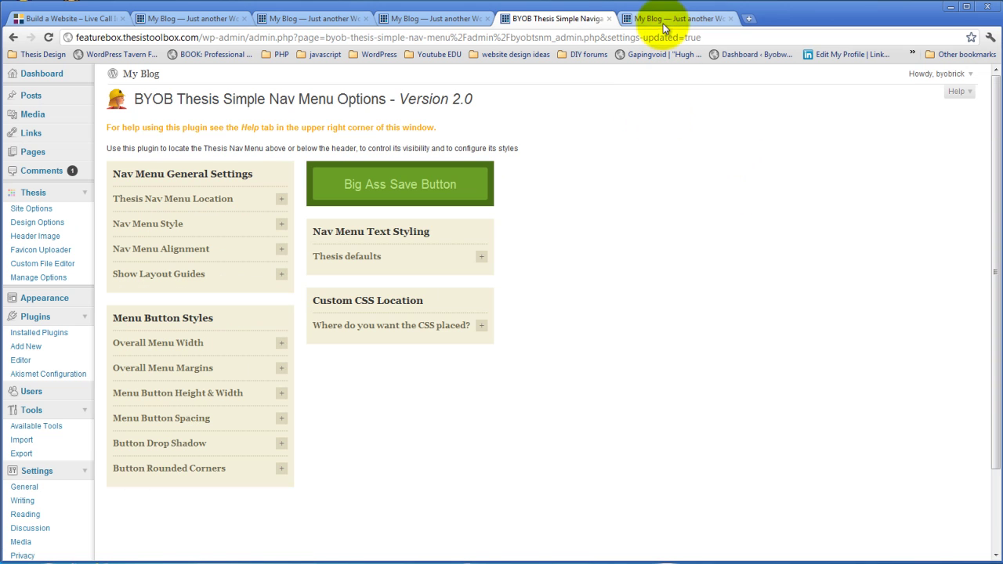
{"action": "left_click", "coordinate": [670, 20]}
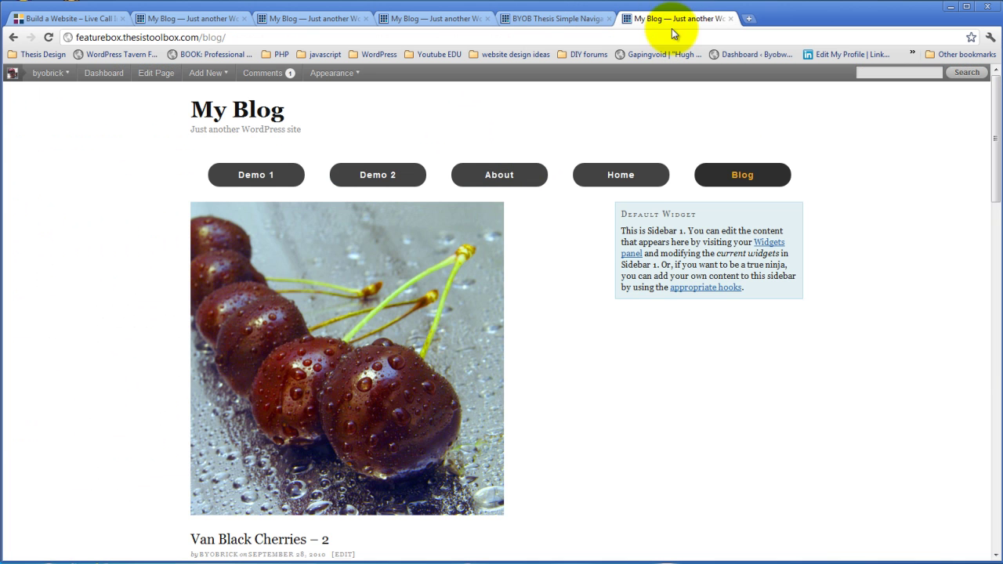
{"action": "left_click", "coordinate": [49, 37]}
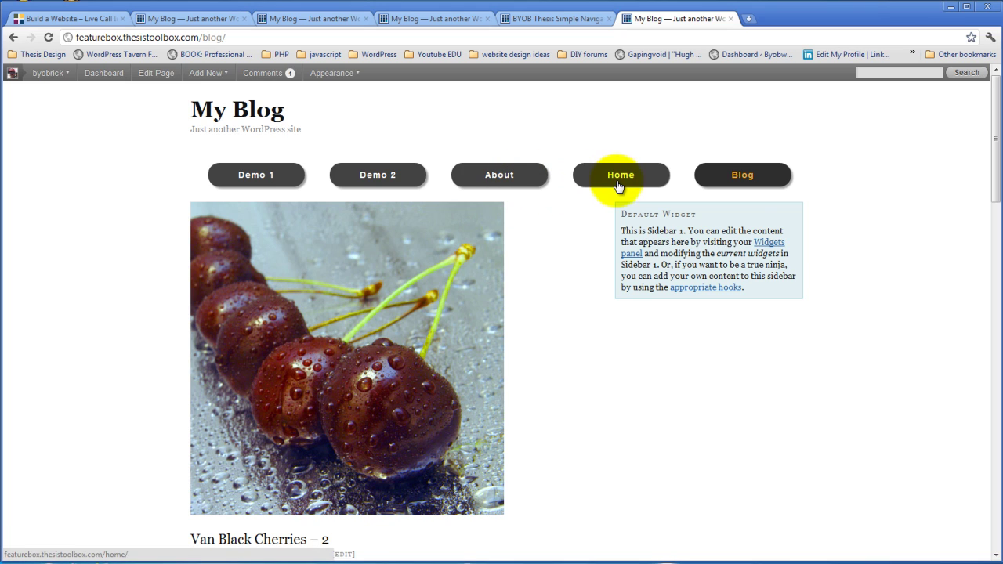
{"action": "left_click", "coordinate": [536, 17]}
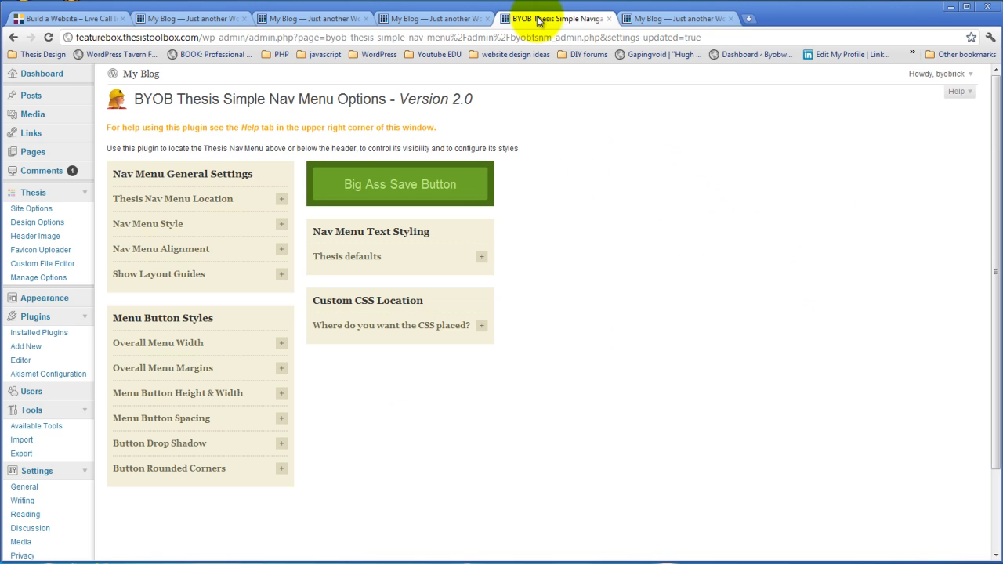
Set the Nav Menu hover background colour to green 0A8252 in Design Options and save
{"action": "left_click", "coordinate": [31, 224]}
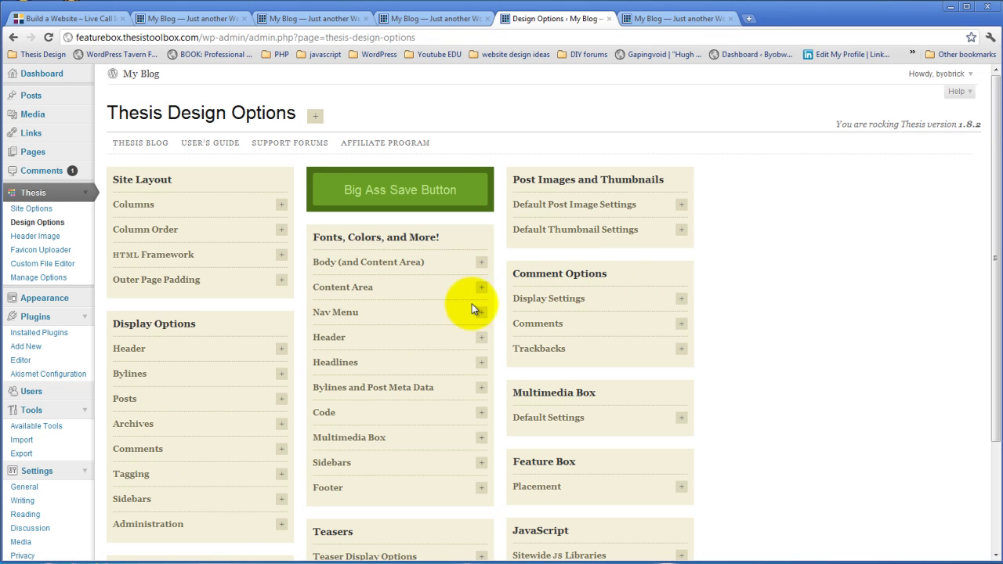
{"action": "left_click", "coordinate": [481, 315]}
{"action": "scroll", "coordinate": [449, 310], "scroll_direction": "down", "scroll_amount": 3}
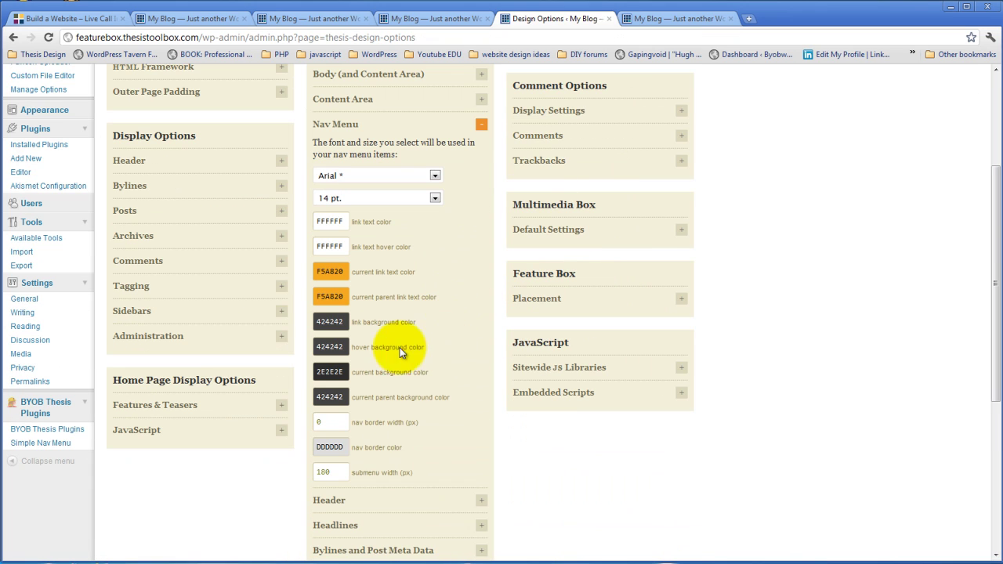
{"action": "left_click", "coordinate": [338, 346]}
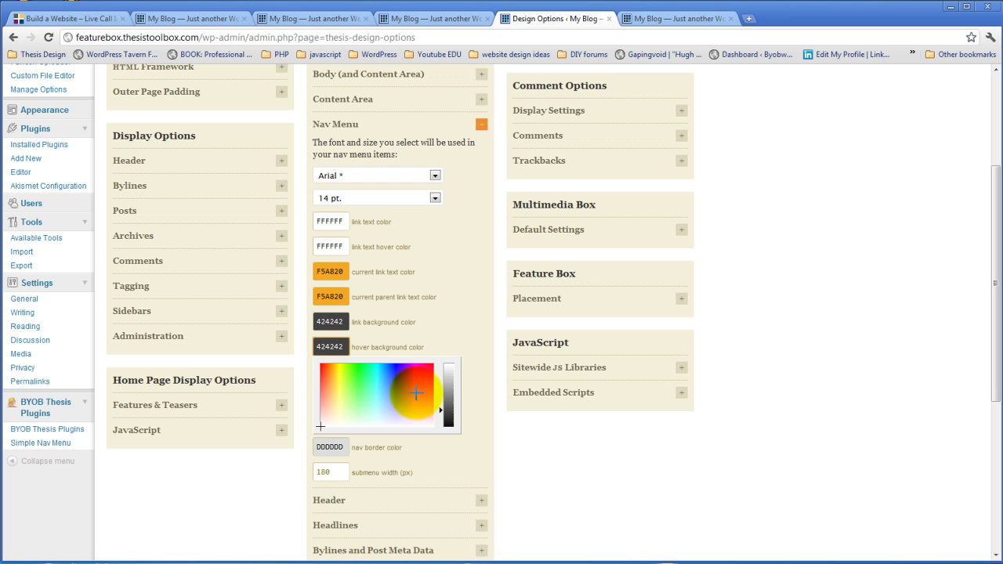
{"action": "left_click", "coordinate": [369, 370]}
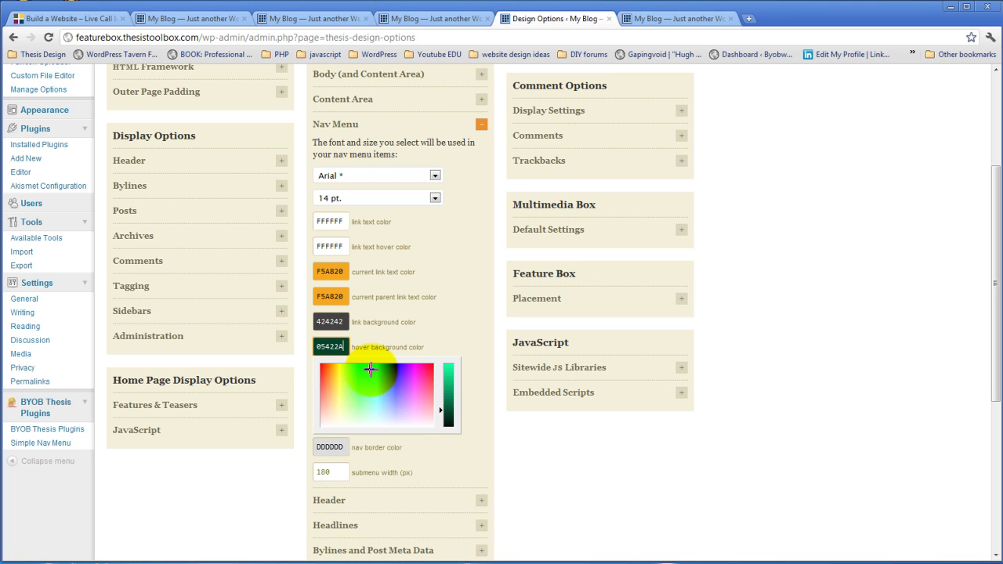
{"action": "left_click", "coordinate": [448, 400]}
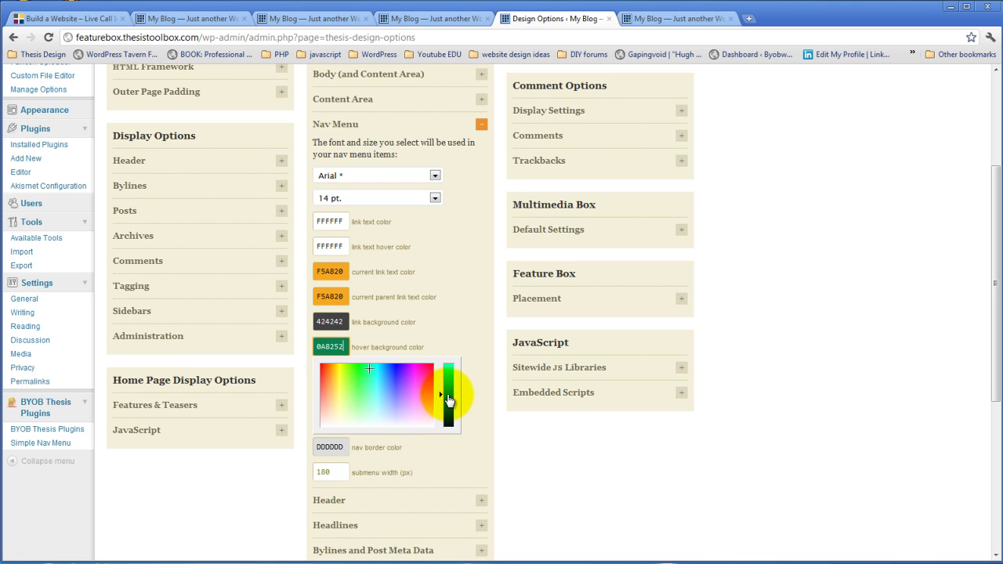
{"action": "left_click", "coordinate": [457, 347]}
{"action": "scroll", "coordinate": [456, 345], "scroll_direction": "up", "scroll_amount": 5}
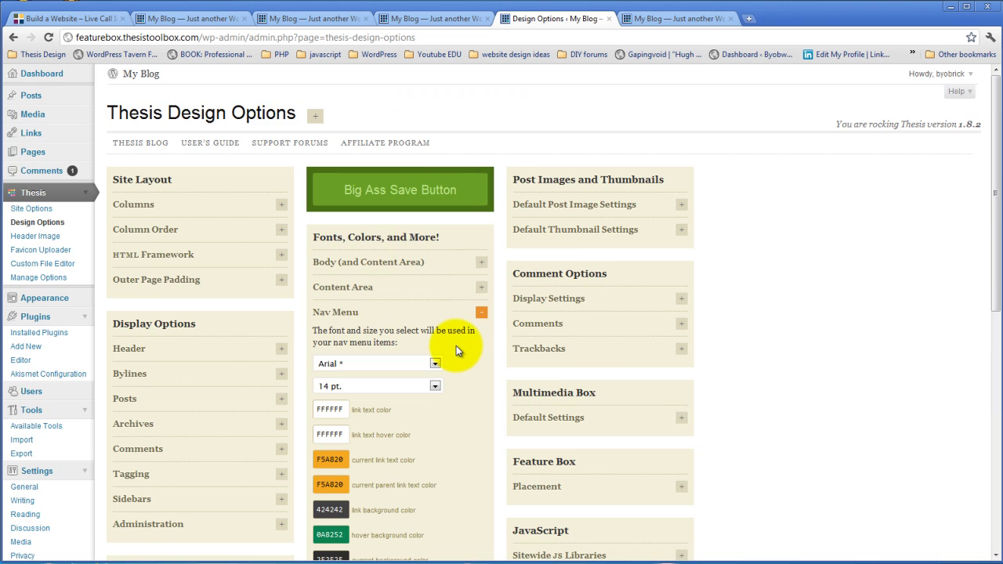
{"action": "left_click", "coordinate": [396, 197]}
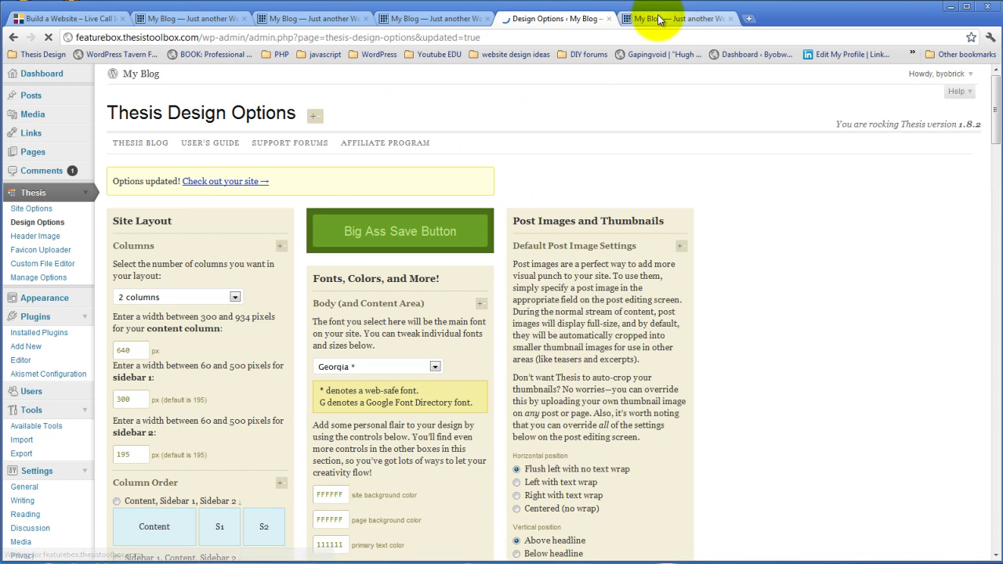
Reload the My Blog front page so the nav buttons show the 0A8252 green hover colour
{"action": "left_click", "coordinate": [657, 18]}
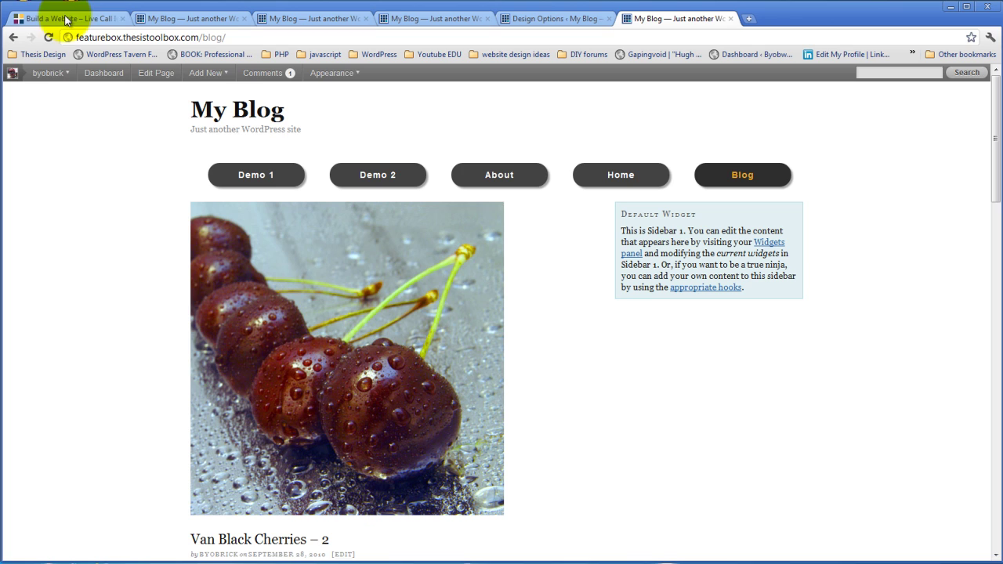
{"action": "left_click", "coordinate": [47, 37]}
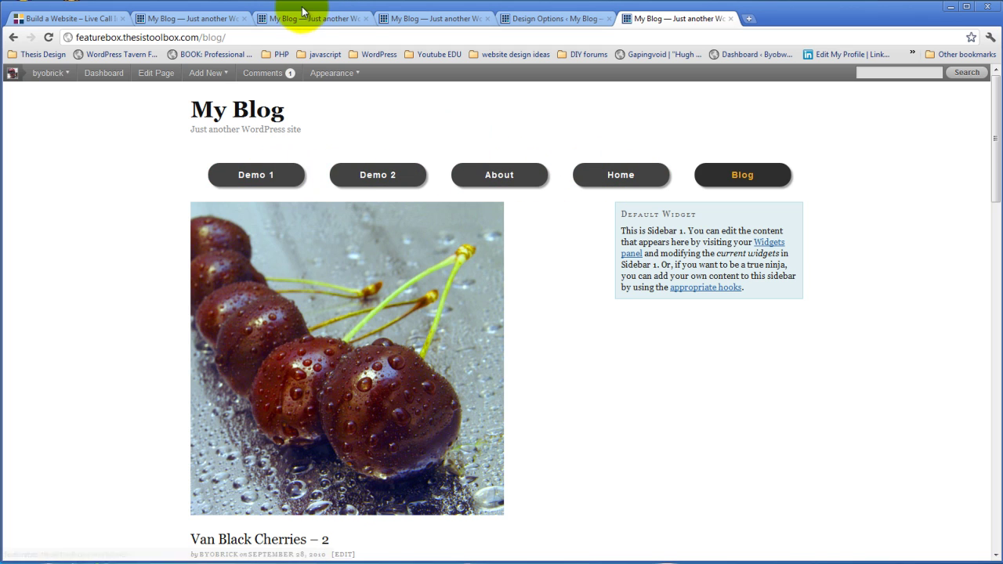
Bring up The Thesis Professor demo site to compare its rounded buttons and orange hover colour
{"action": "left_click", "coordinate": [302, 11]}
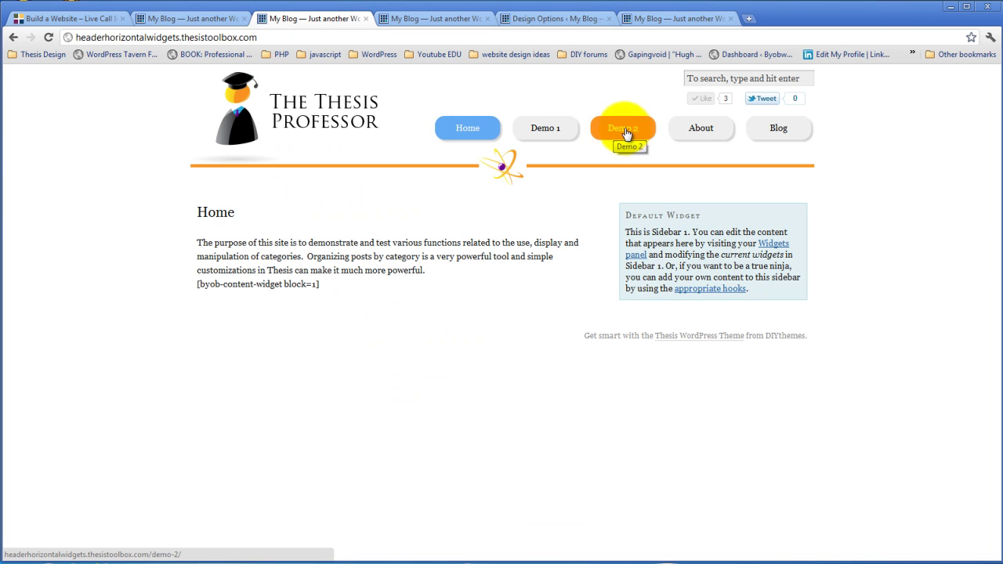